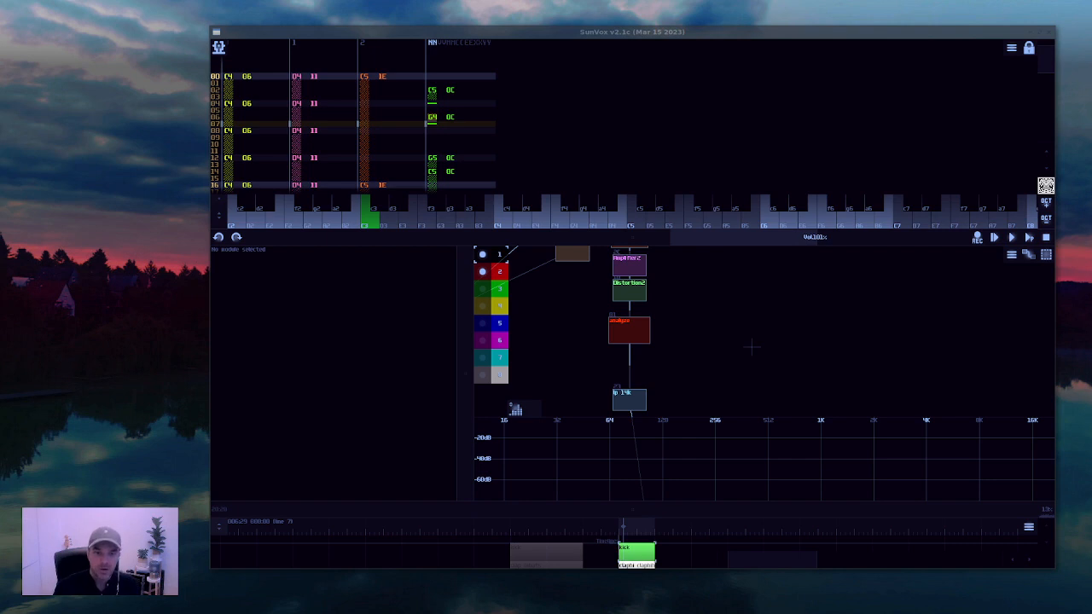
Add a Sampler module and place it in the empty area beside the analyzer module.
right_click(786, 374)
click(763, 364)
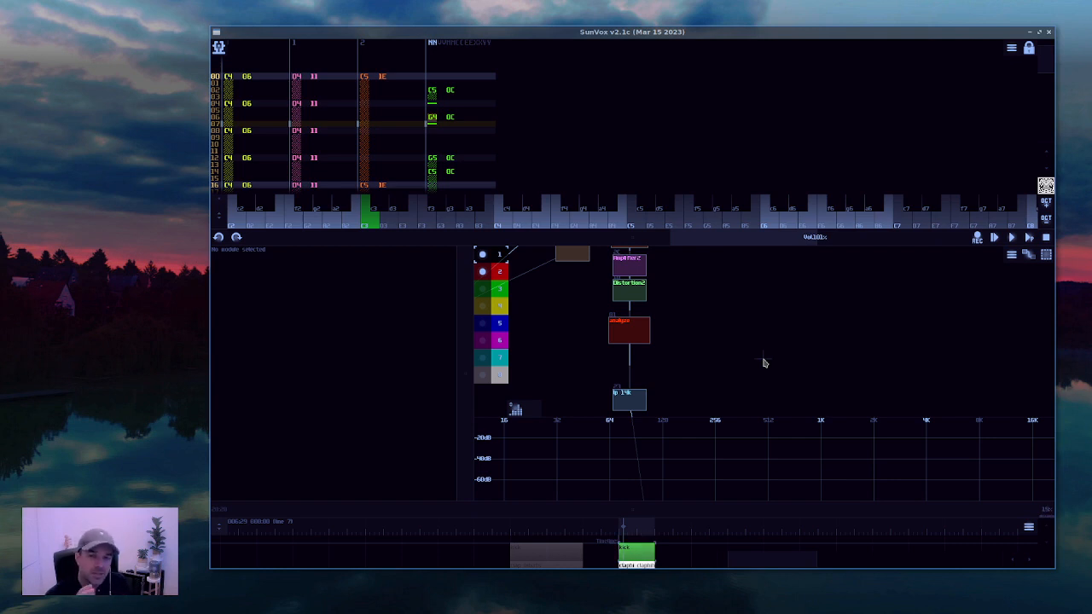
double_click(667, 348)
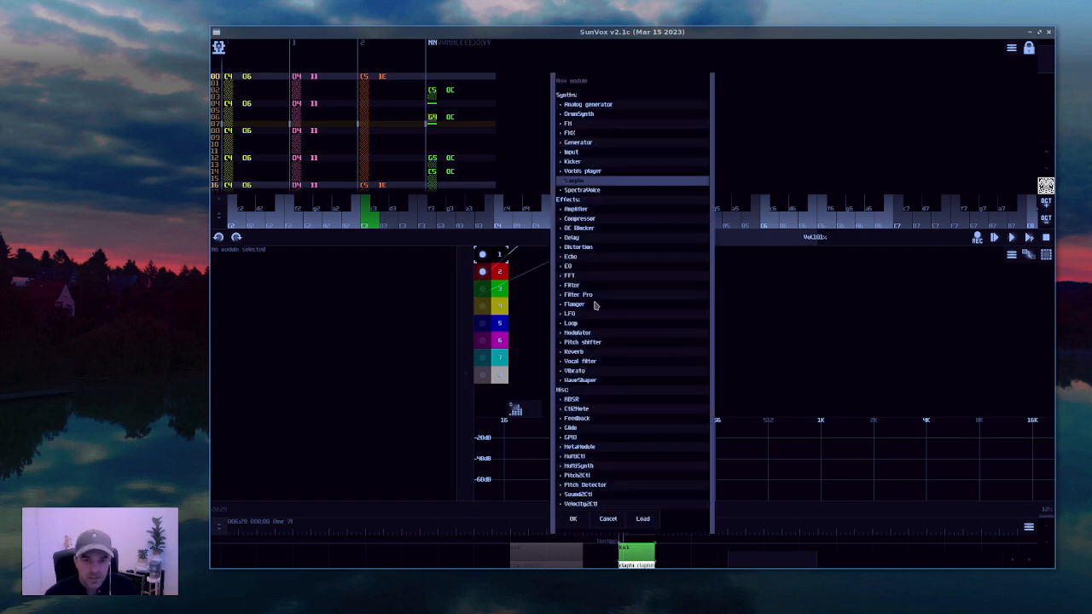
double_click(589, 181)
drag(655, 353, 544, 340)
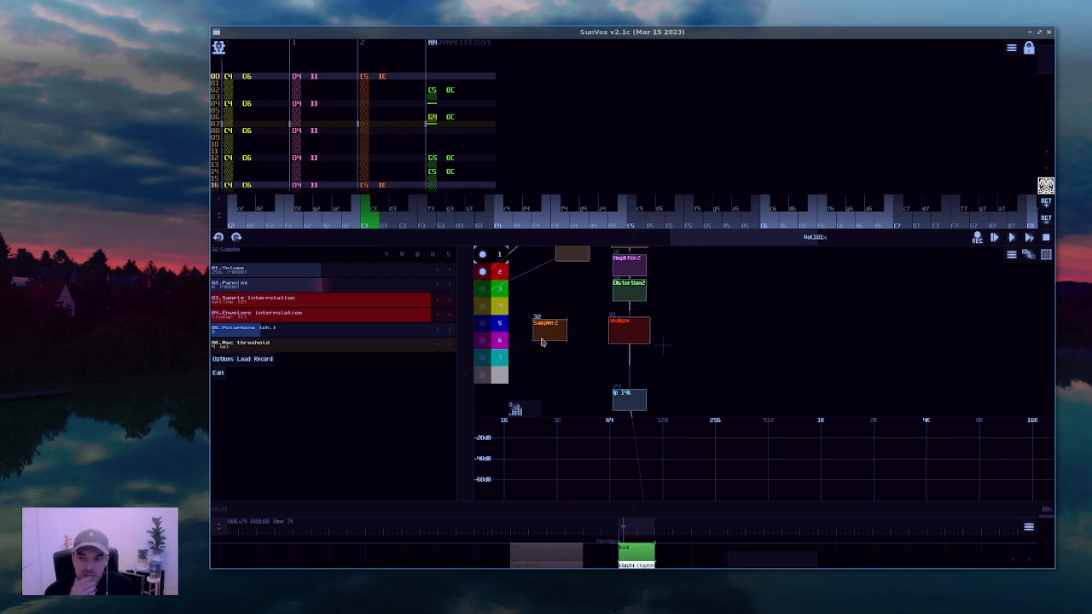
drag(542, 342, 733, 321)
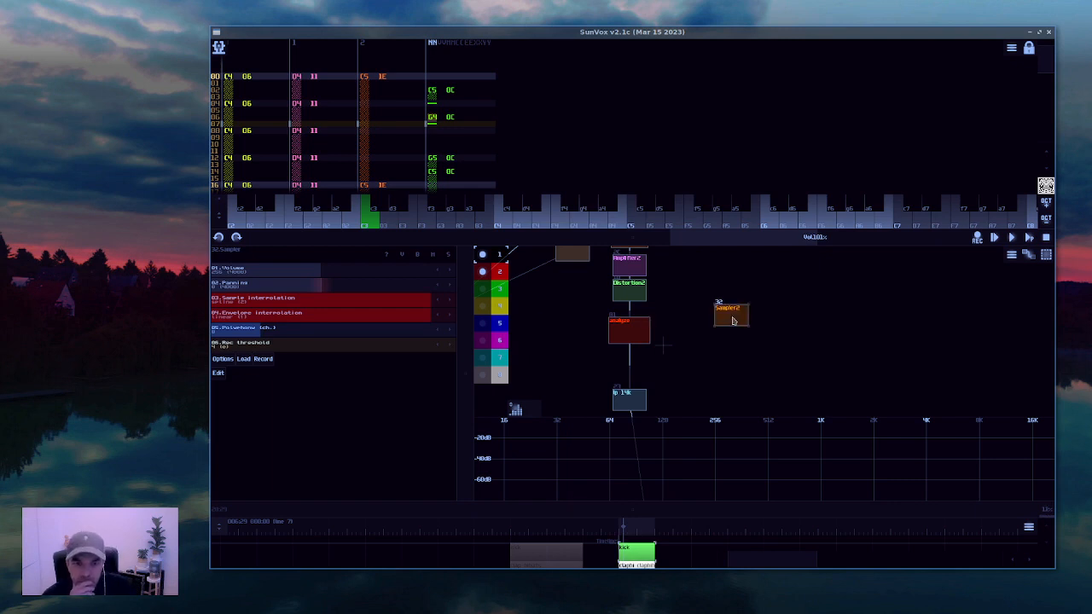
Add a Kicker module near Sampler2 and connect its output to Sampler2.
double_click(687, 300)
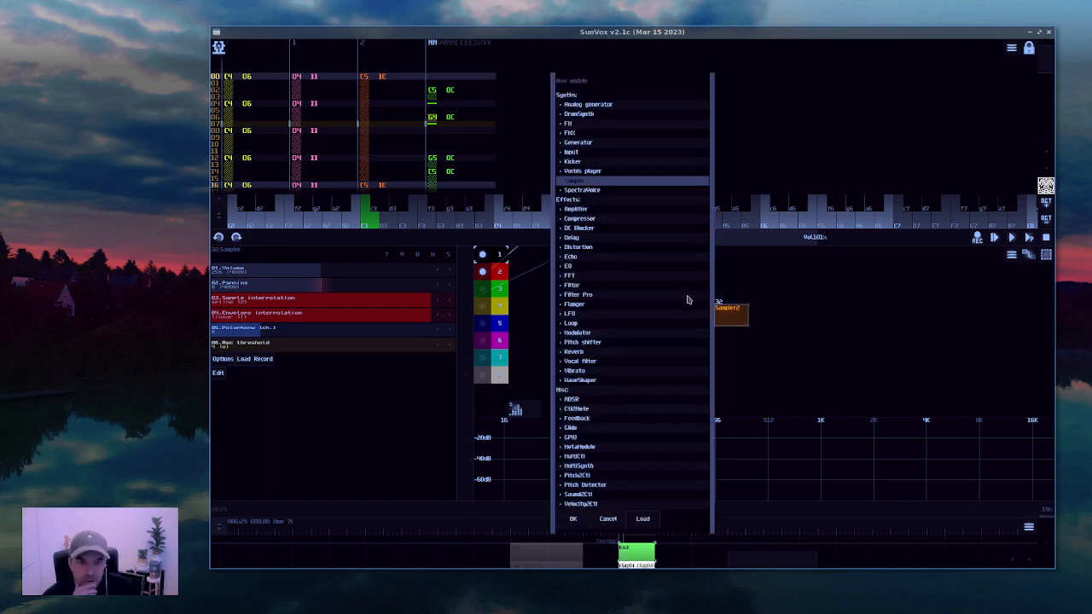
click(610, 162)
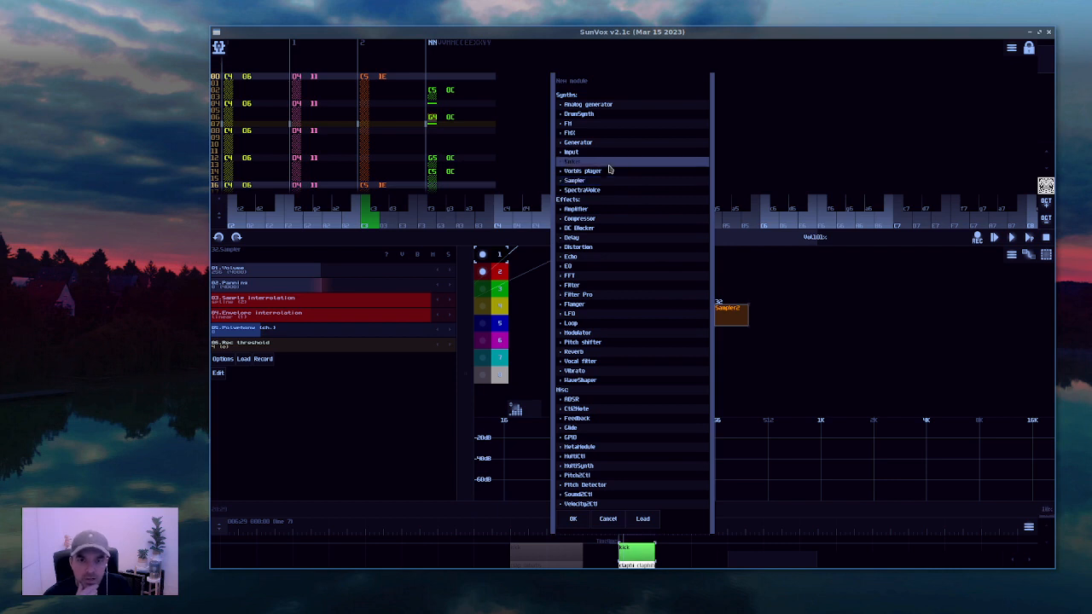
click(574, 519)
click(721, 321)
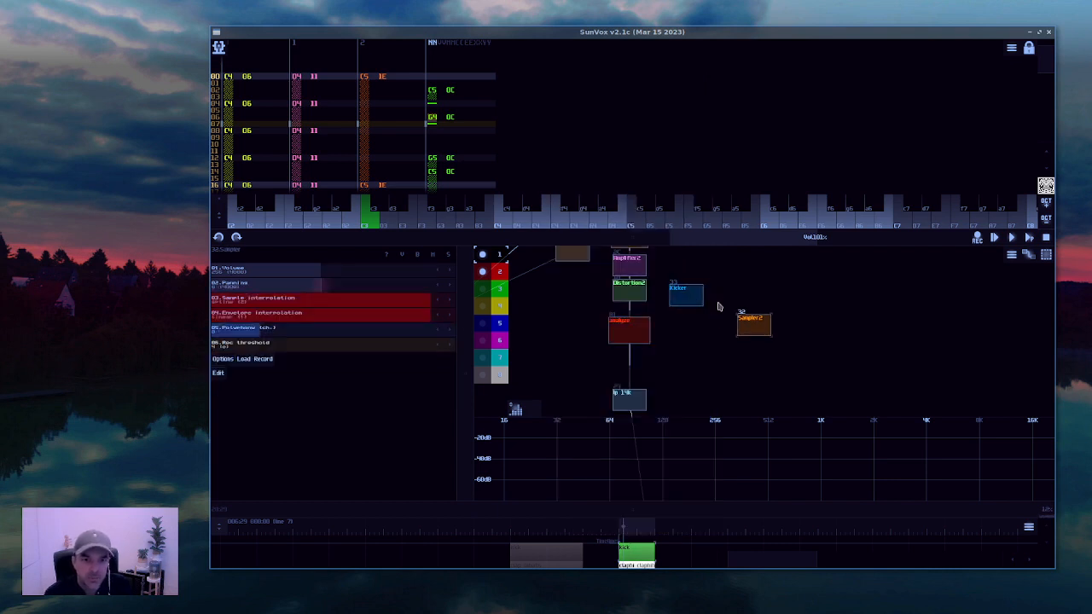
drag(686, 295, 749, 327)
click(747, 331)
Record a Kicker note into Sampler2, stop the recording, and shift the Kicker module slightly away from Sampler2.
click(221, 358)
click(239, 387)
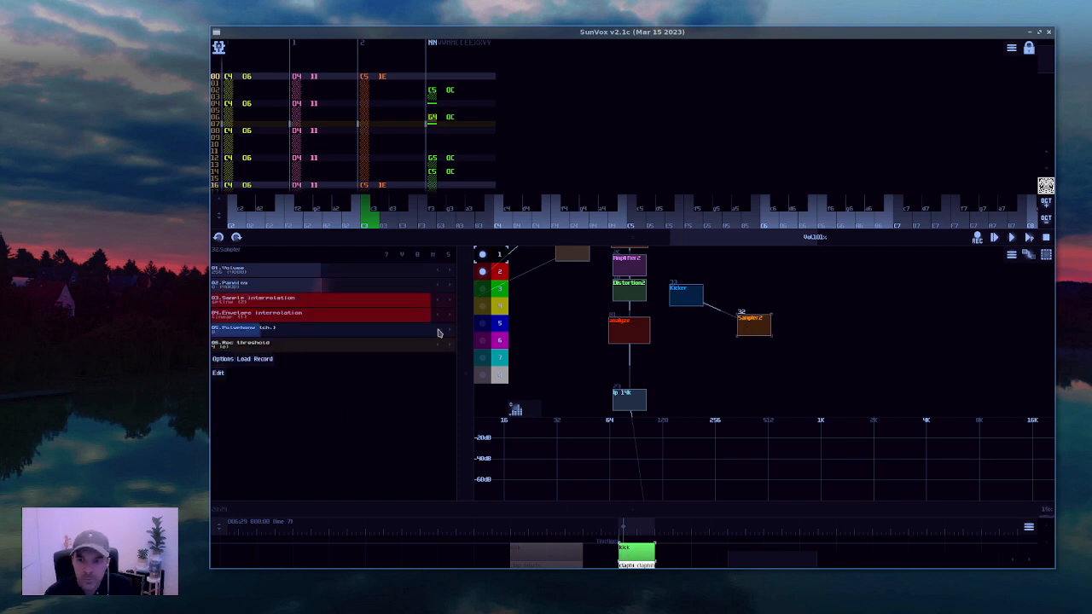
click(264, 360)
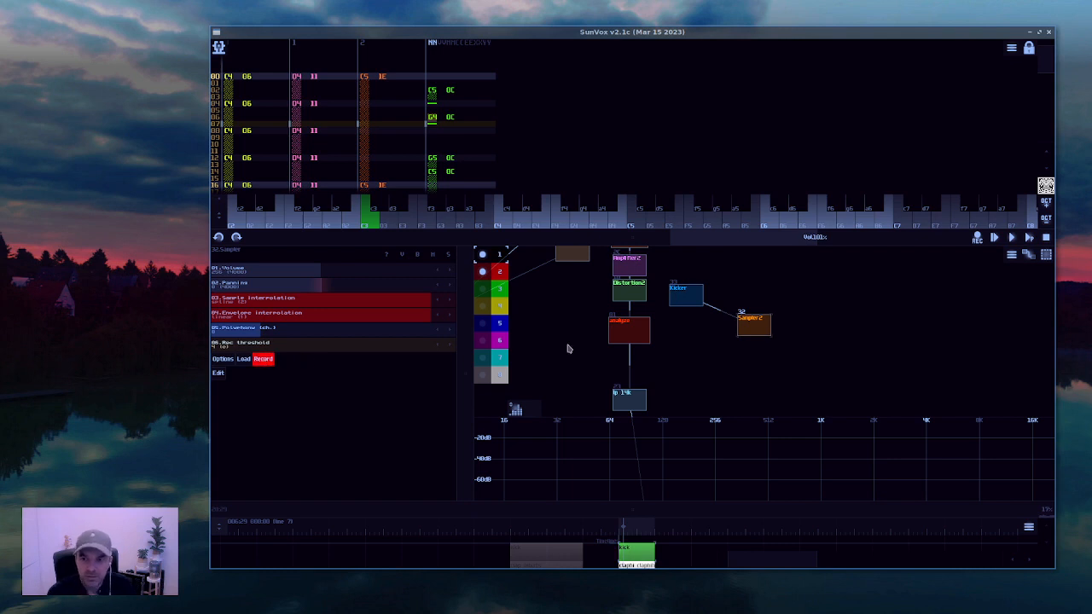
click(685, 307)
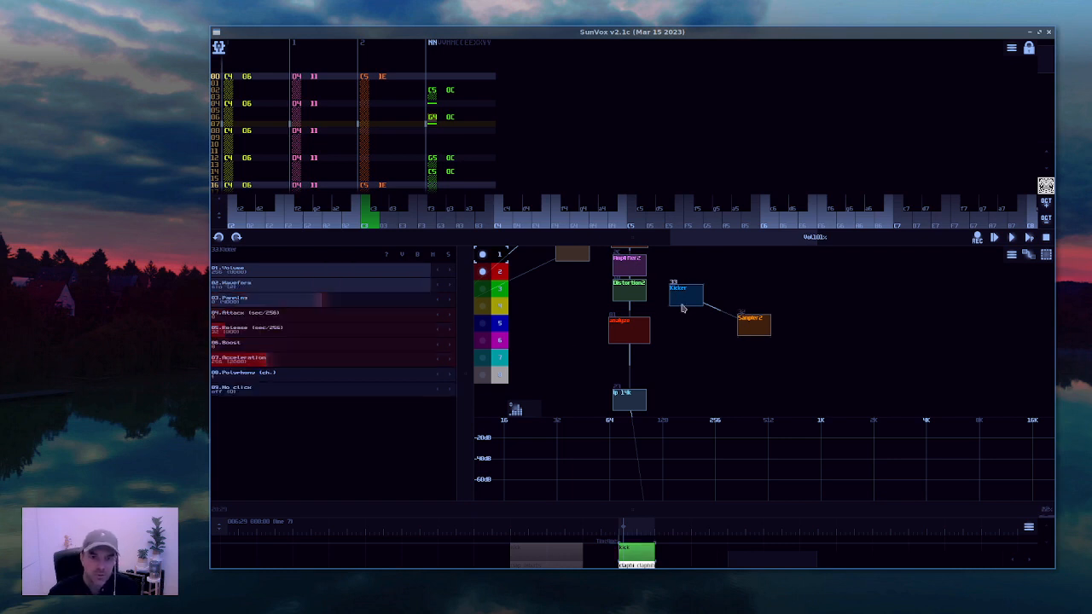
click(754, 324)
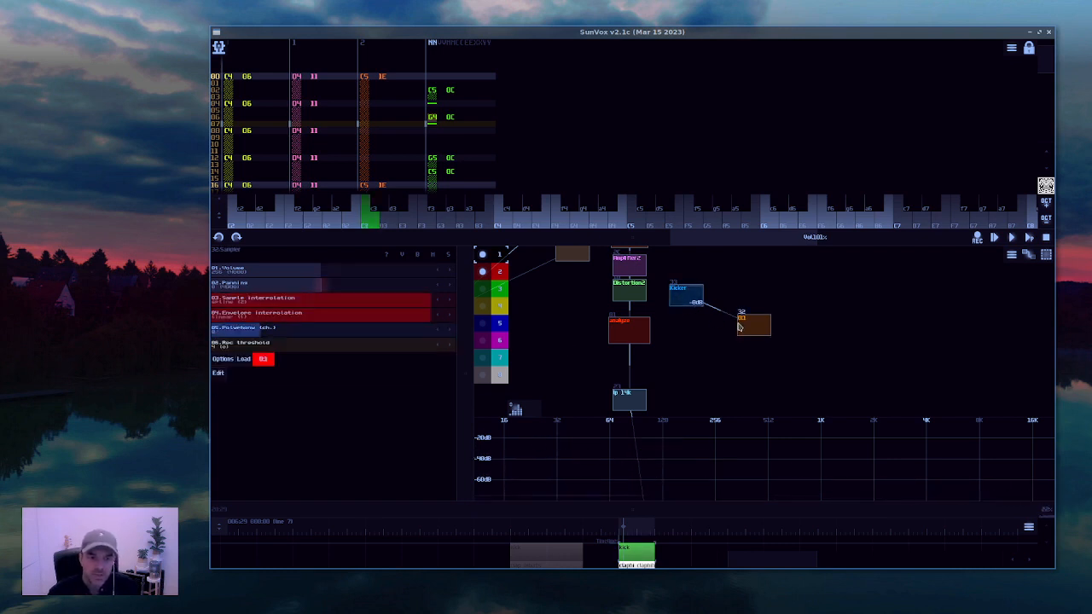
click(263, 359)
drag(699, 298, 711, 287)
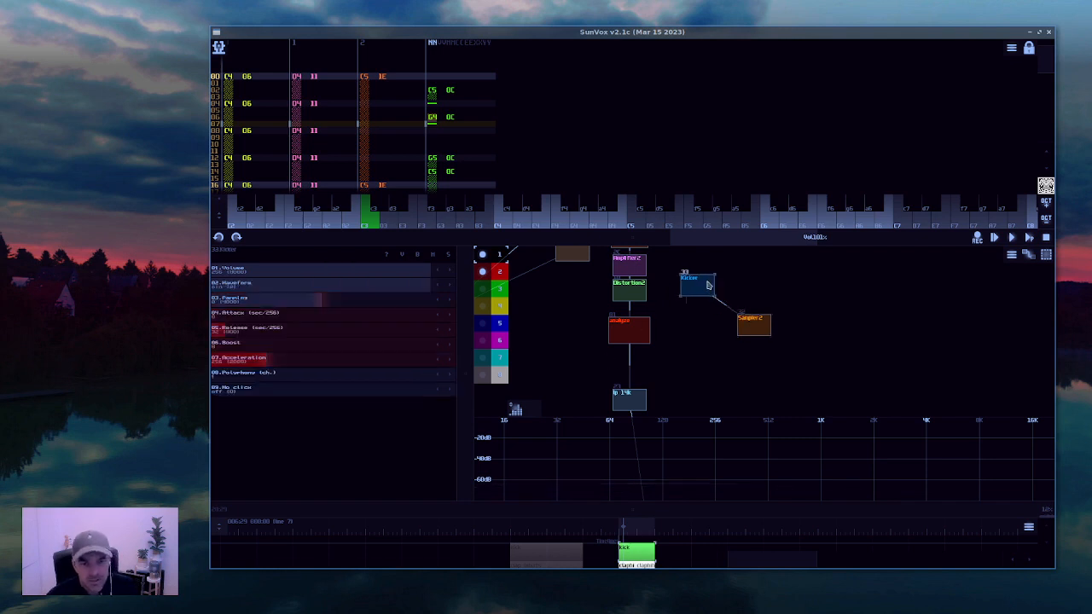
Widen Sampler2's sample editor and crop the recording to the short section containing the kick waveform.
click(758, 329)
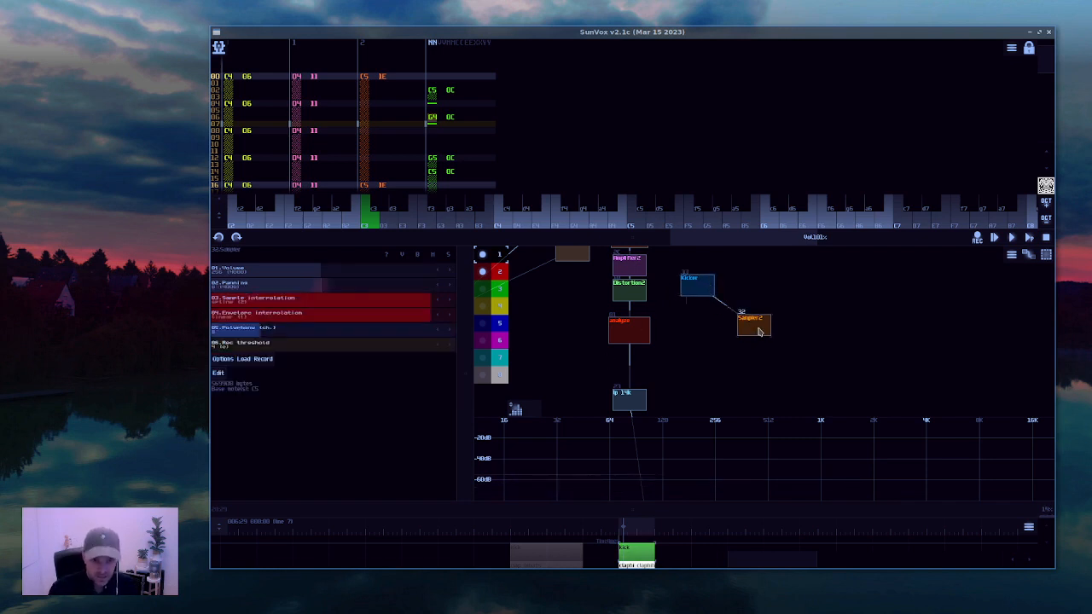
click(219, 373)
click(598, 392)
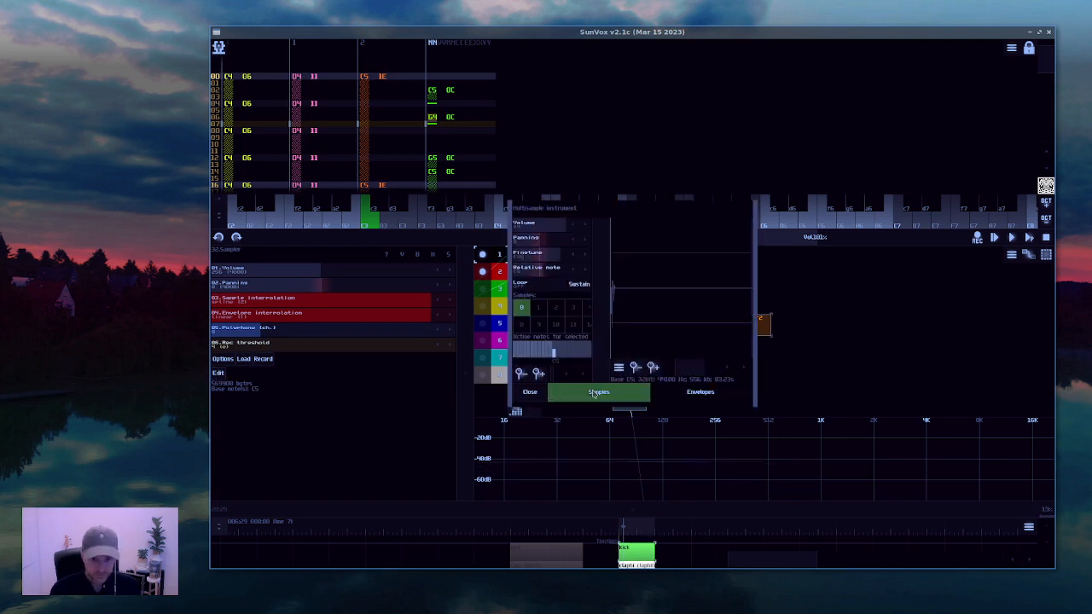
drag(758, 356, 910, 359)
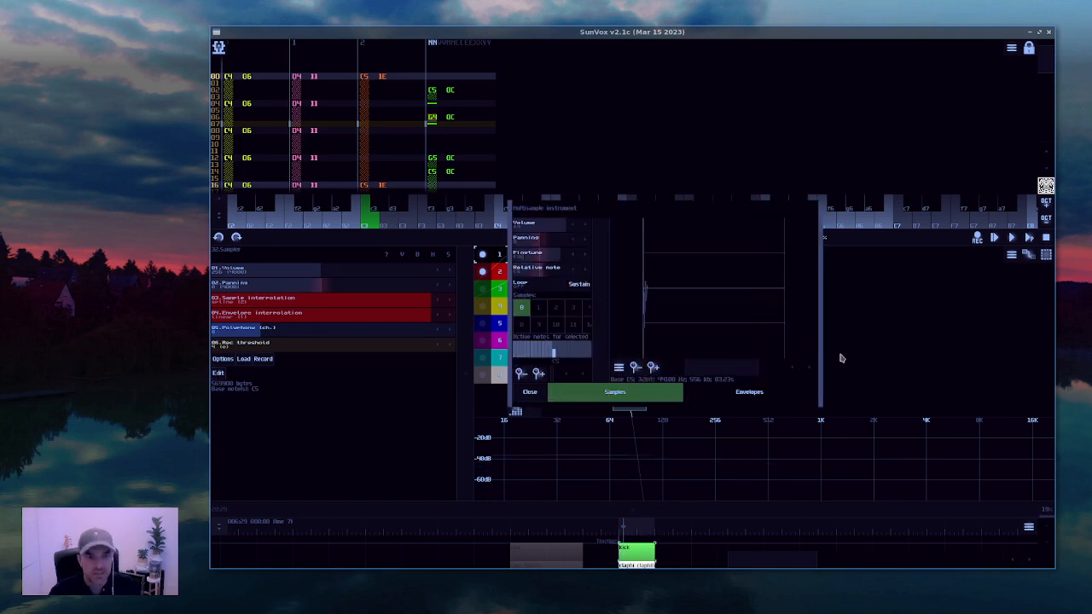
scroll(725, 293, up, 3)
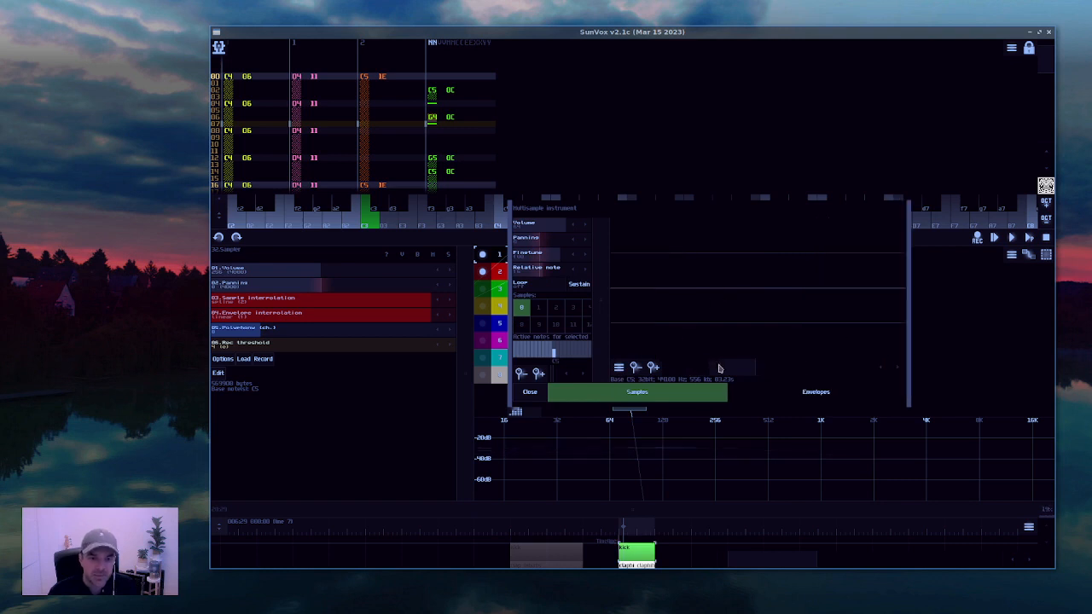
drag(719, 368, 675, 381)
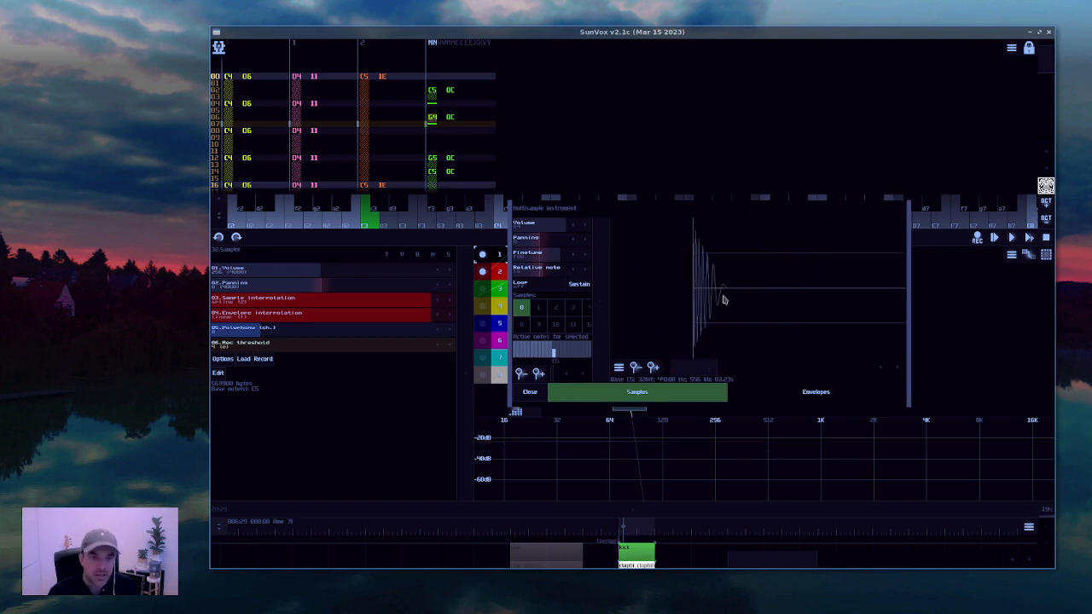
drag(748, 298, 680, 298)
right_click(742, 270)
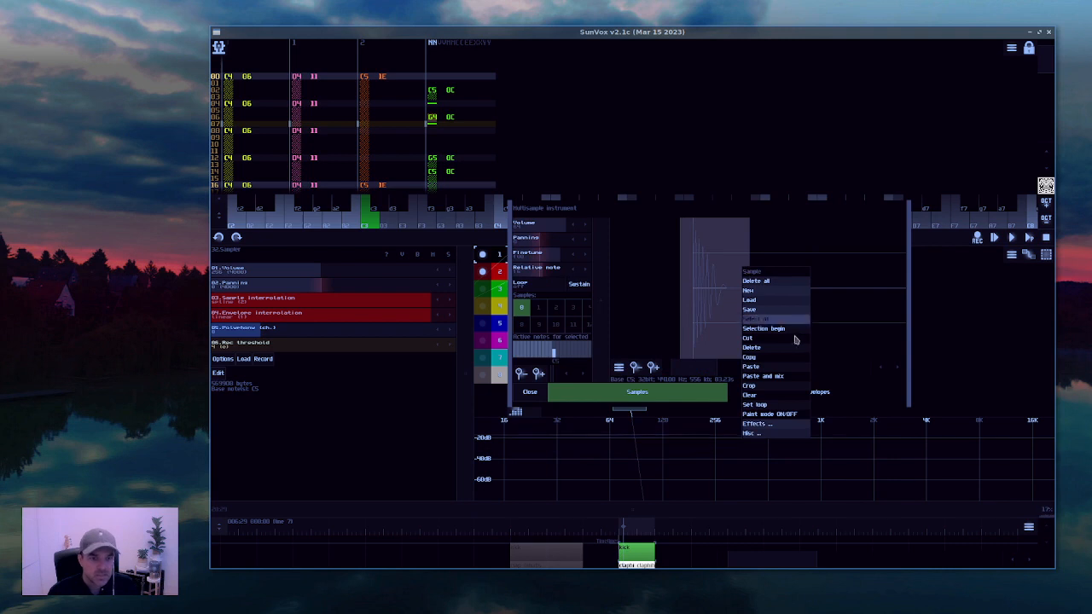
click(763, 385)
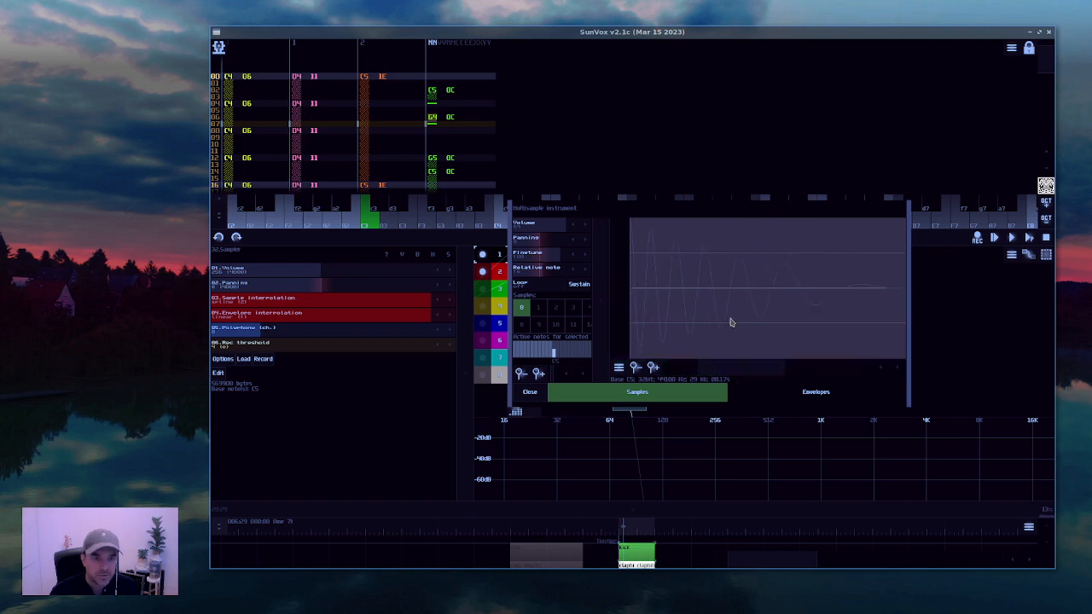
Move and enlarge the sample editor window to view the cropped kick, and close it.
drag(624, 208, 585, 147)
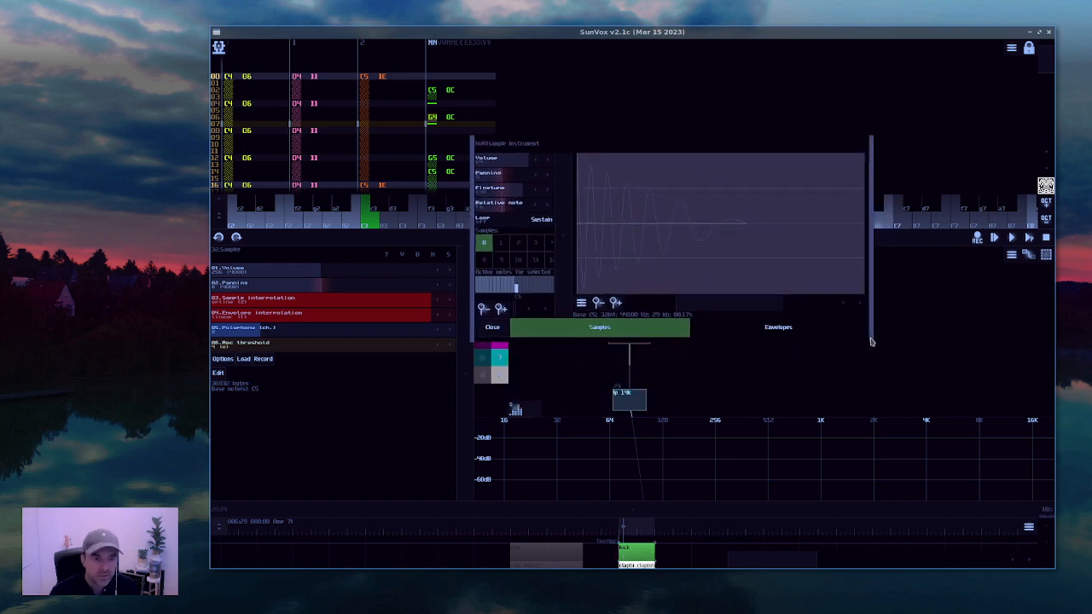
drag(871, 341, 948, 395)
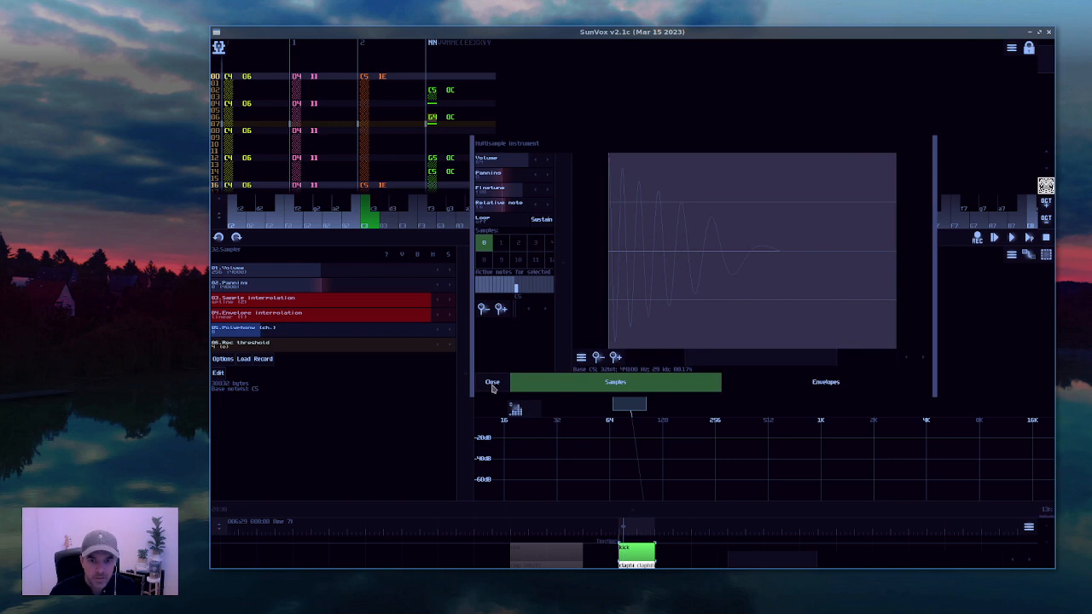
click(492, 382)
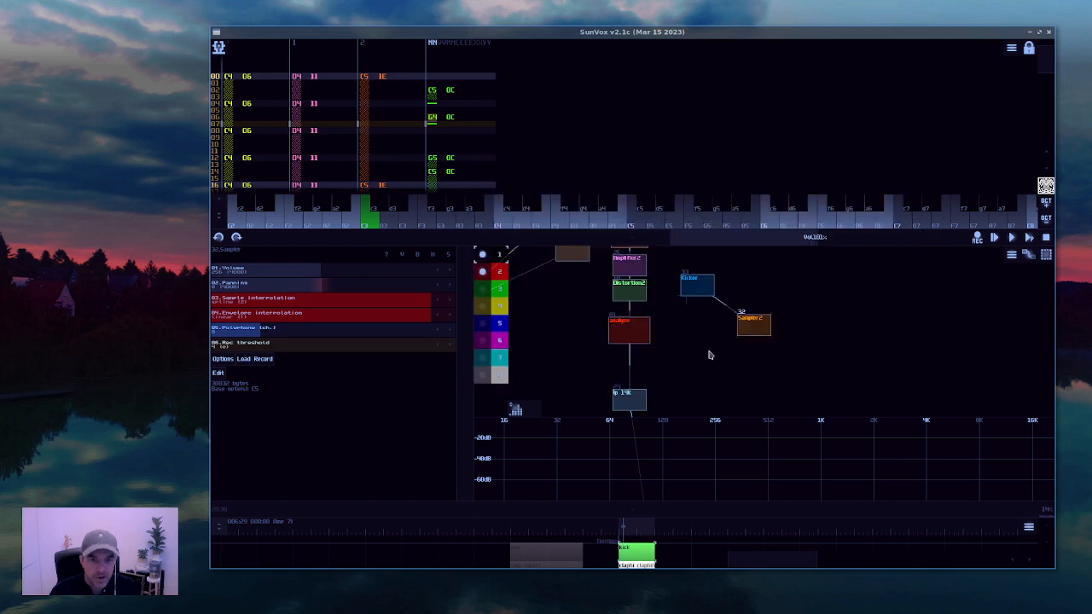
double_click(792, 344)
click(628, 290)
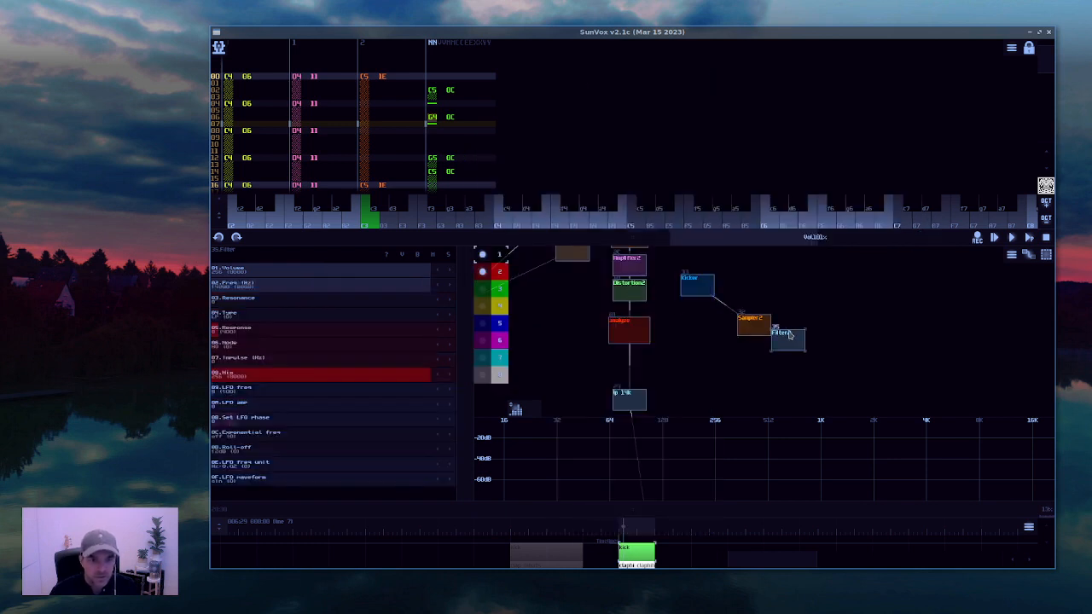
drag(762, 329, 827, 363)
key(Delete)
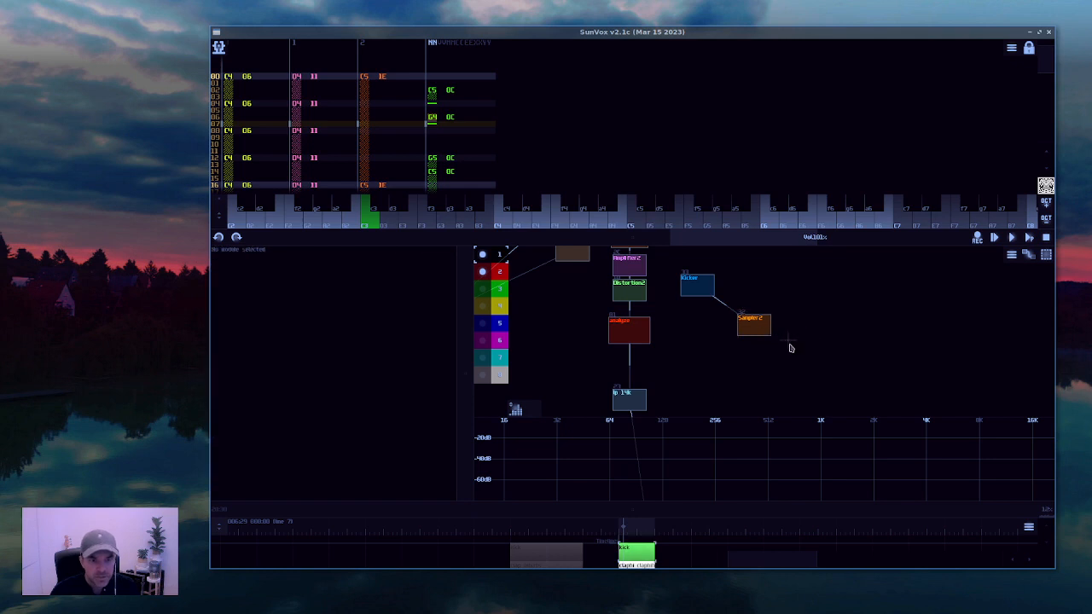
Open Sampler2's envelope editor and widen the column with the vibrato and envelope settings.
click(753, 324)
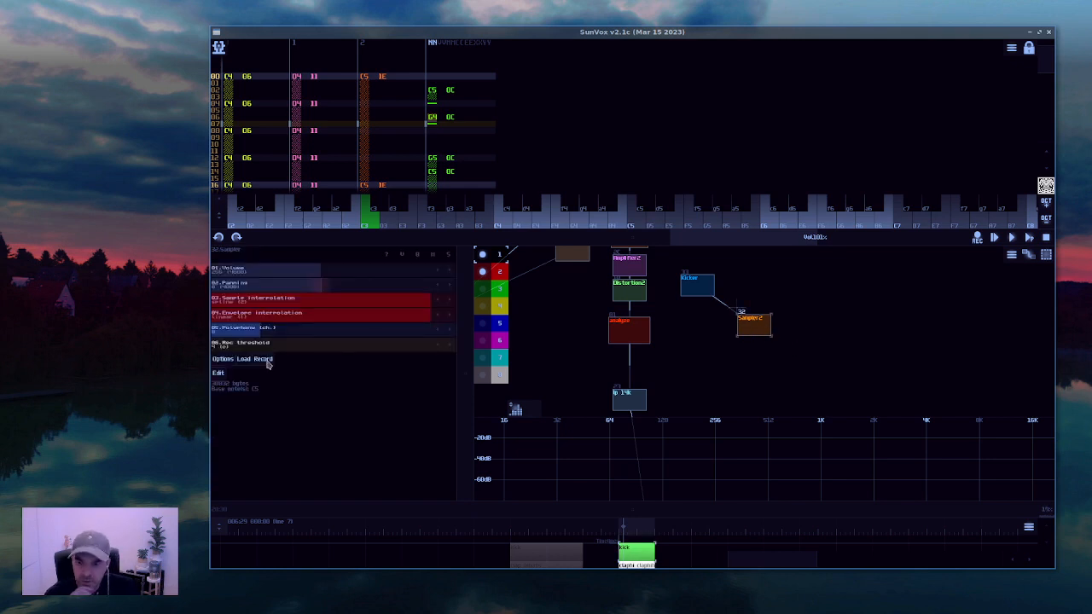
click(219, 373)
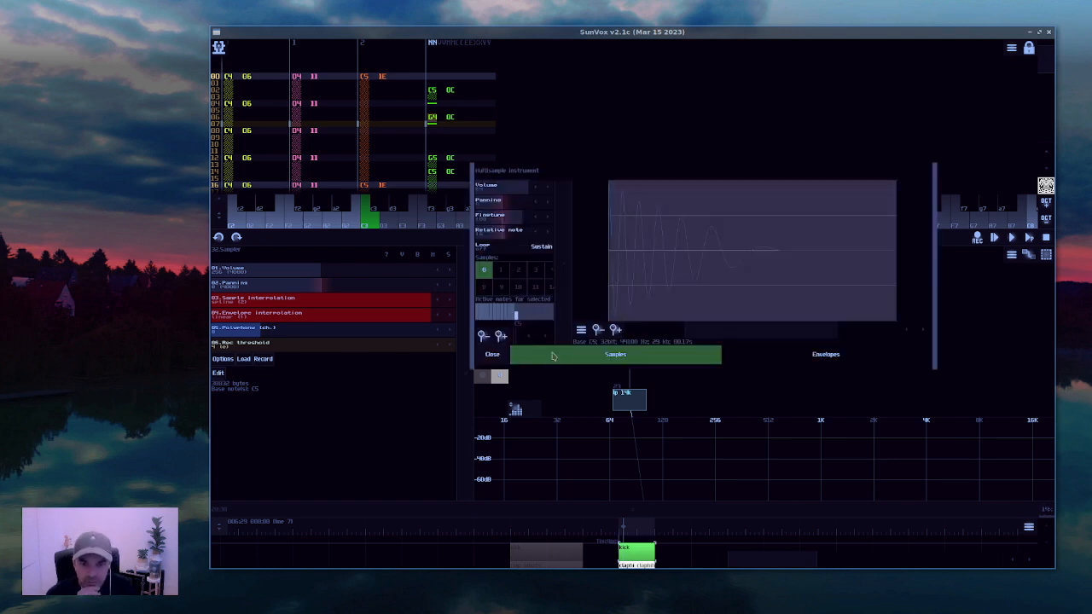
click(742, 357)
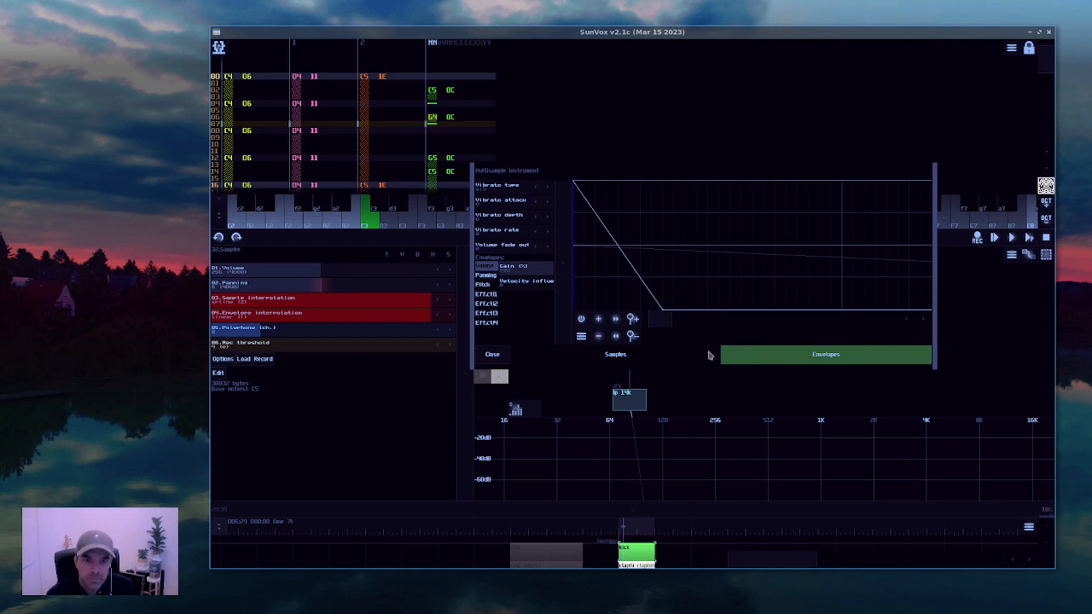
drag(567, 287, 597, 288)
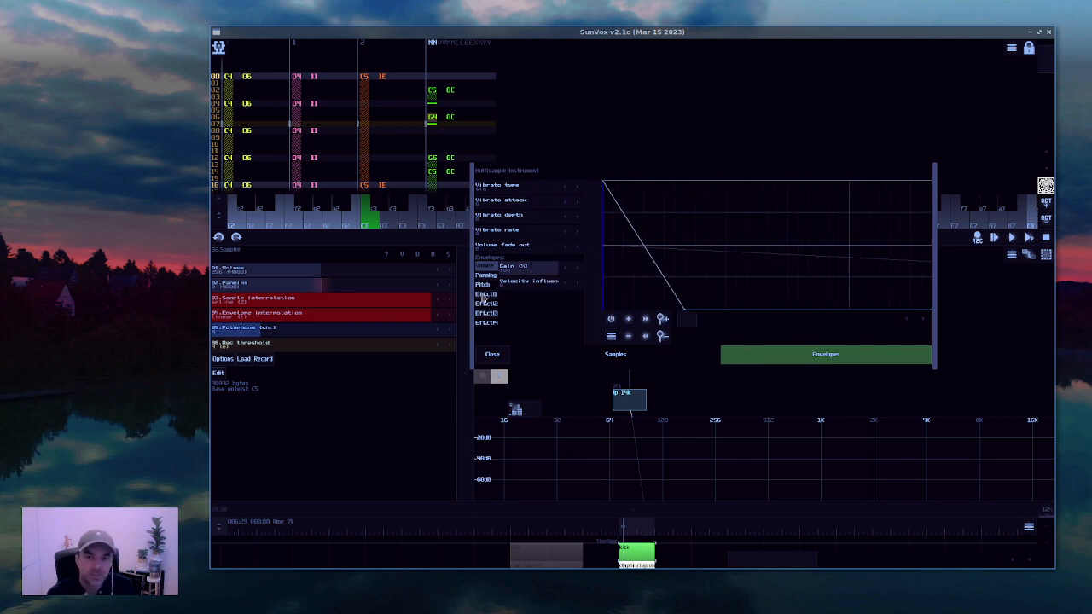
Reposition the instrument editor and shorten the volume envelope's decay by moving its end point slightly earlier.
click(485, 294)
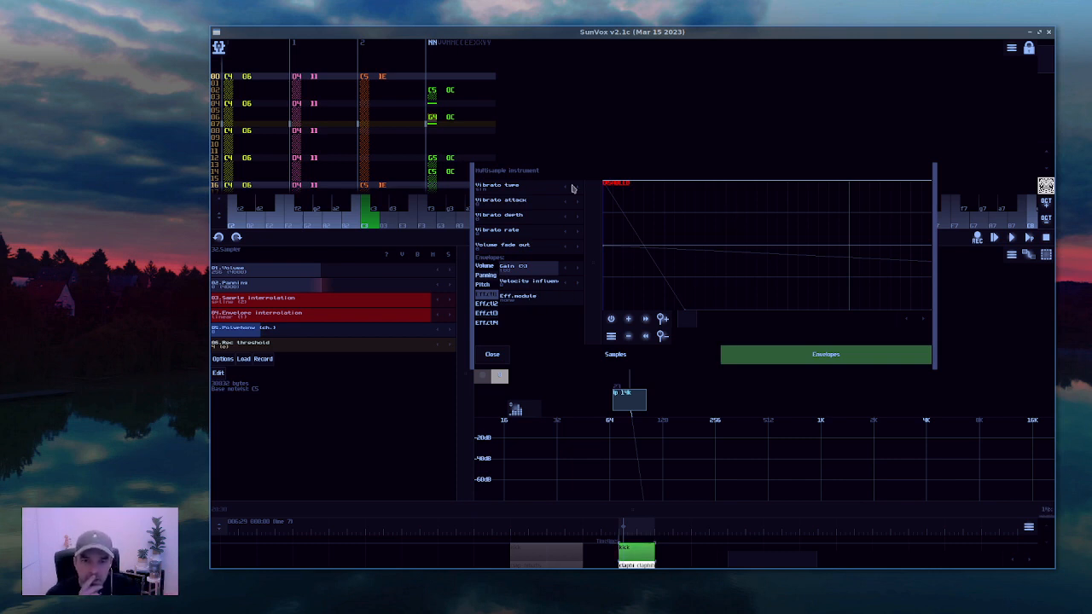
drag(577, 178, 591, 212)
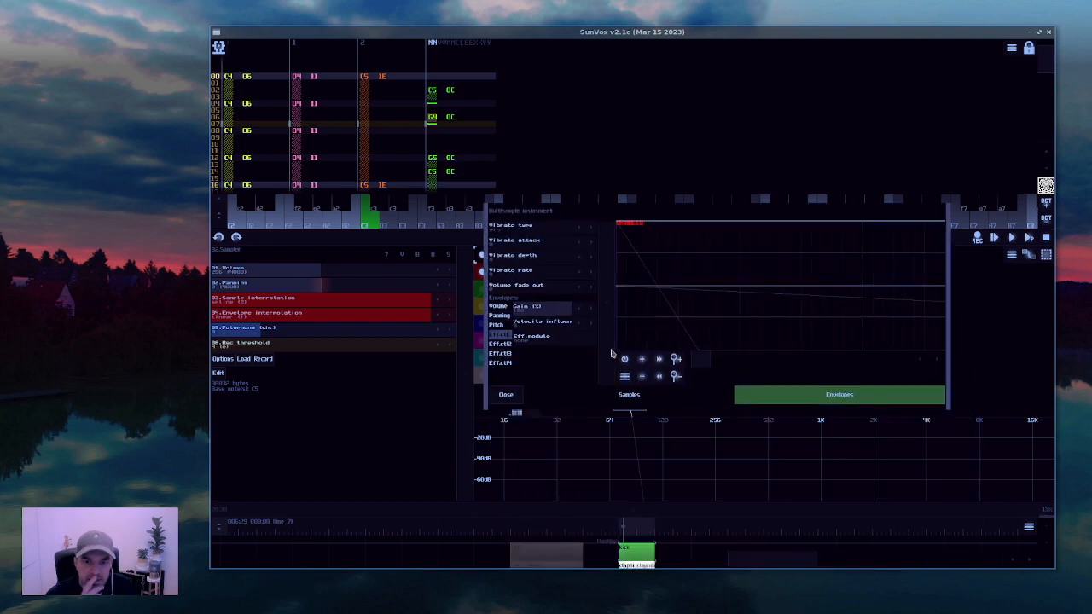
click(502, 308)
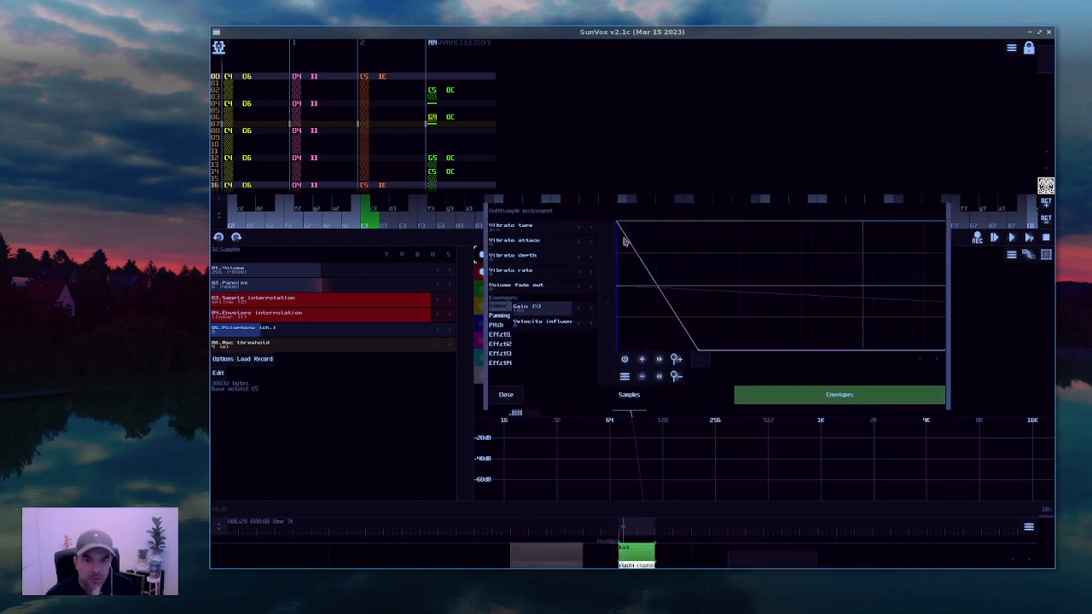
drag(698, 348, 679, 370)
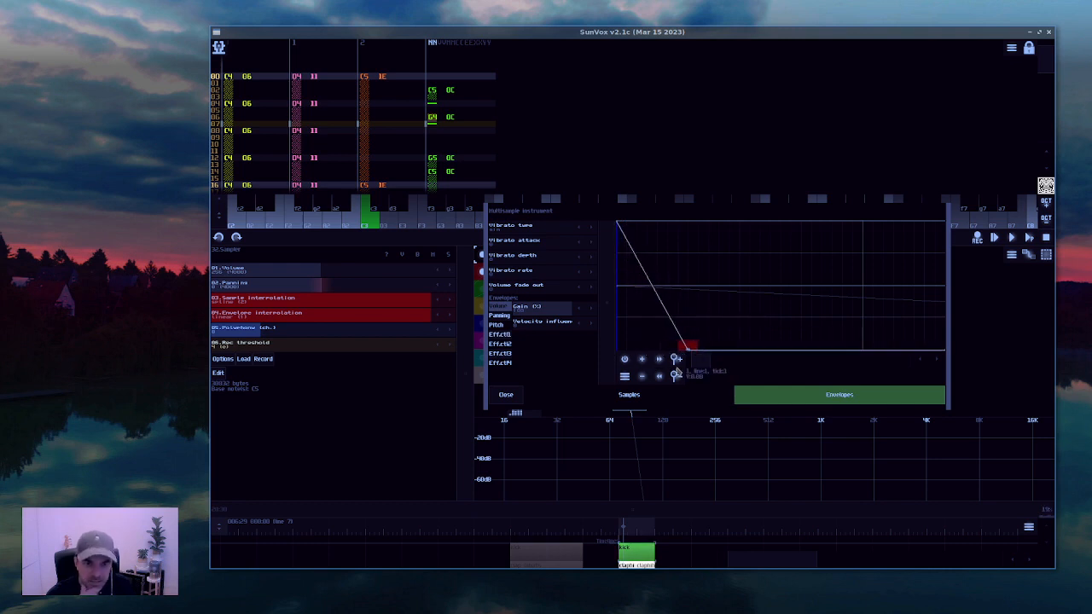
Assign Reverb as the effect module of Sampler2's first effect envelope.
click(500, 334)
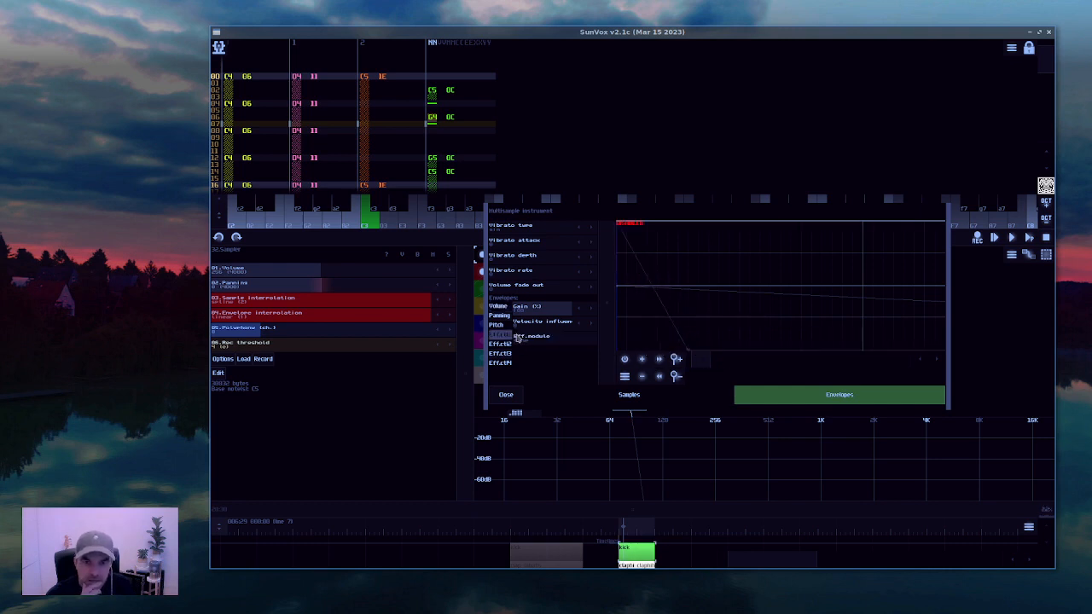
click(573, 343)
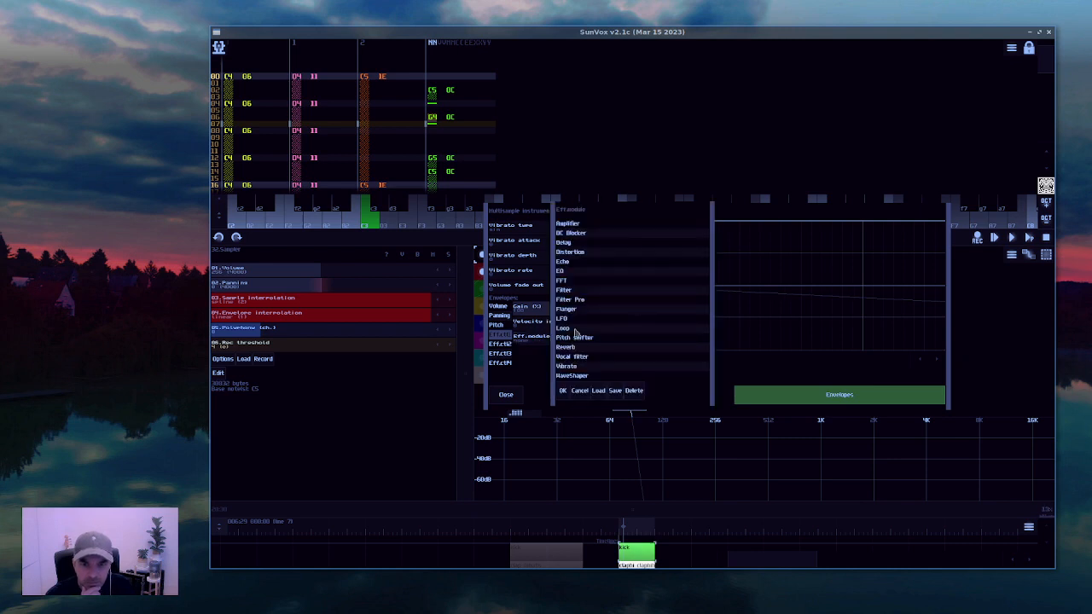
click(563, 390)
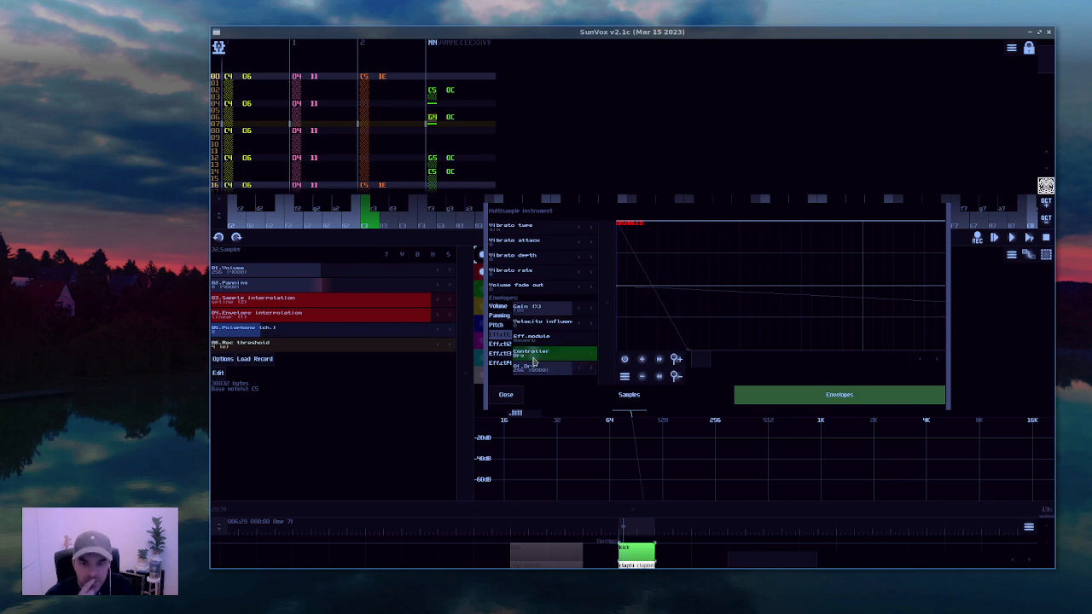
Set the first effect envelope's controller to the Reverb's Wet and enable that envelope.
click(589, 353)
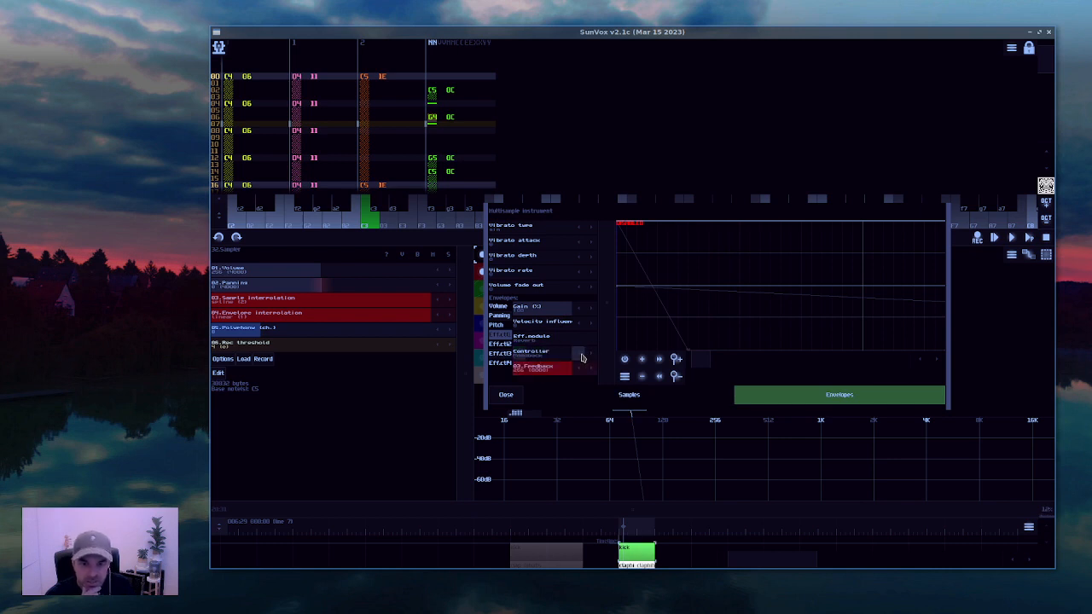
click(626, 376)
click(628, 382)
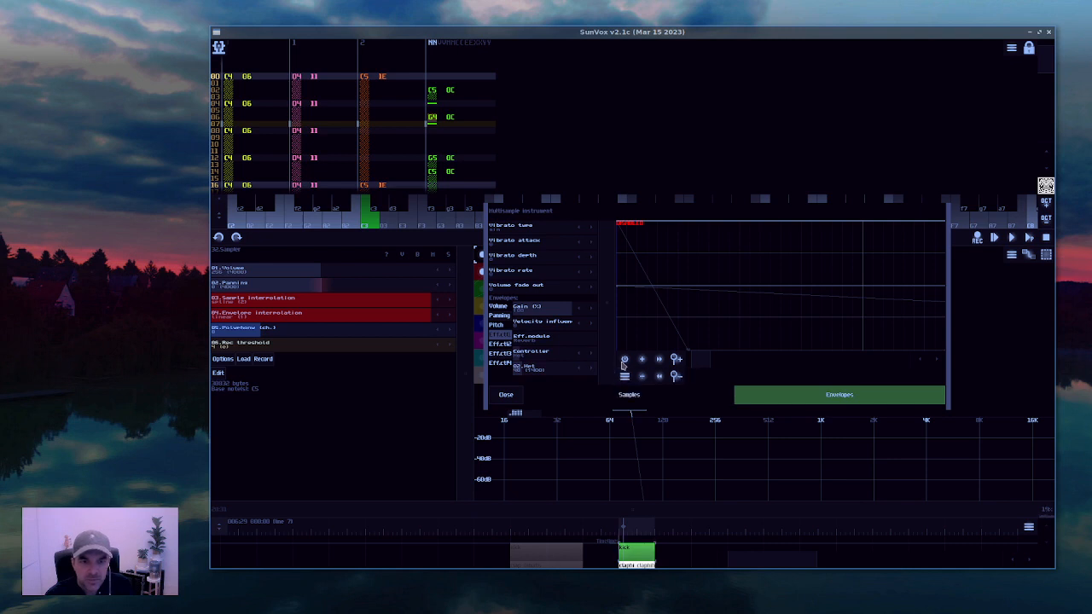
click(624, 361)
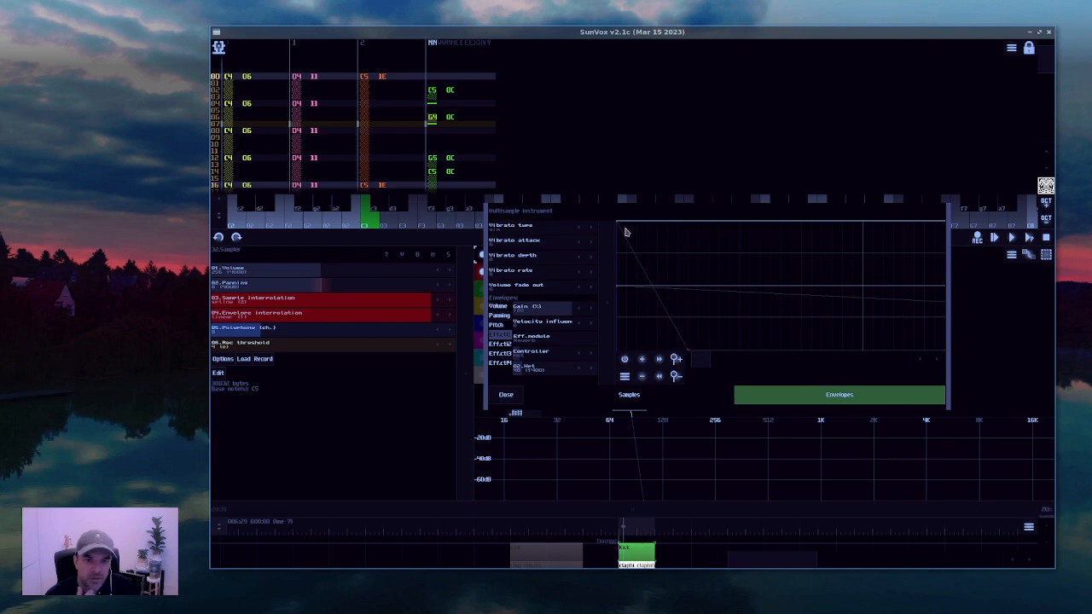
Shape the Wet envelope as a short decay by pulling its end point down to 0 at about row 2.
scroll(697, 249, down, 2)
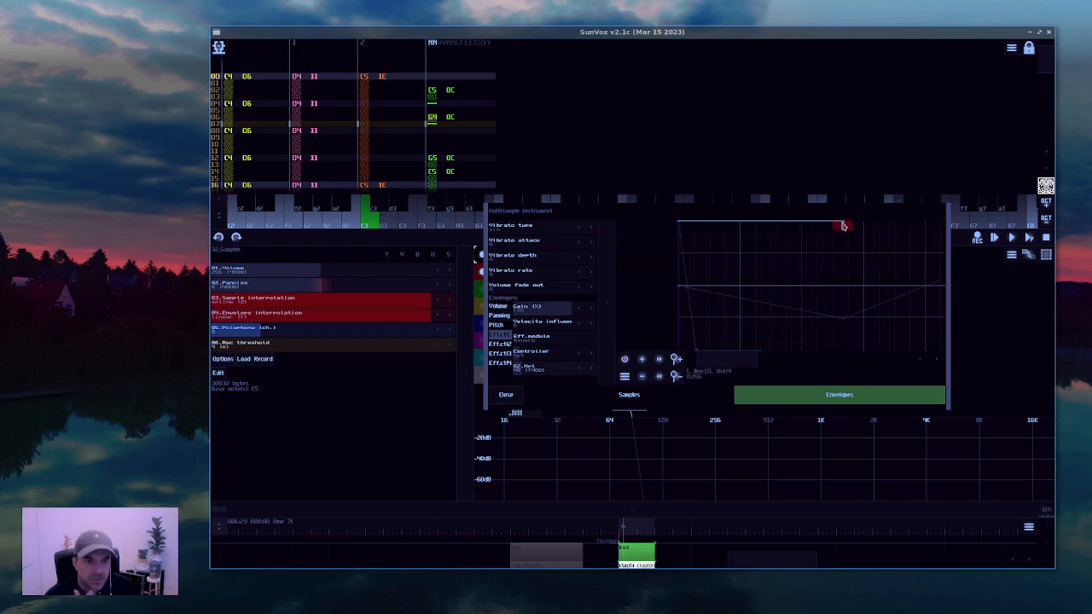
drag(842, 226, 709, 356)
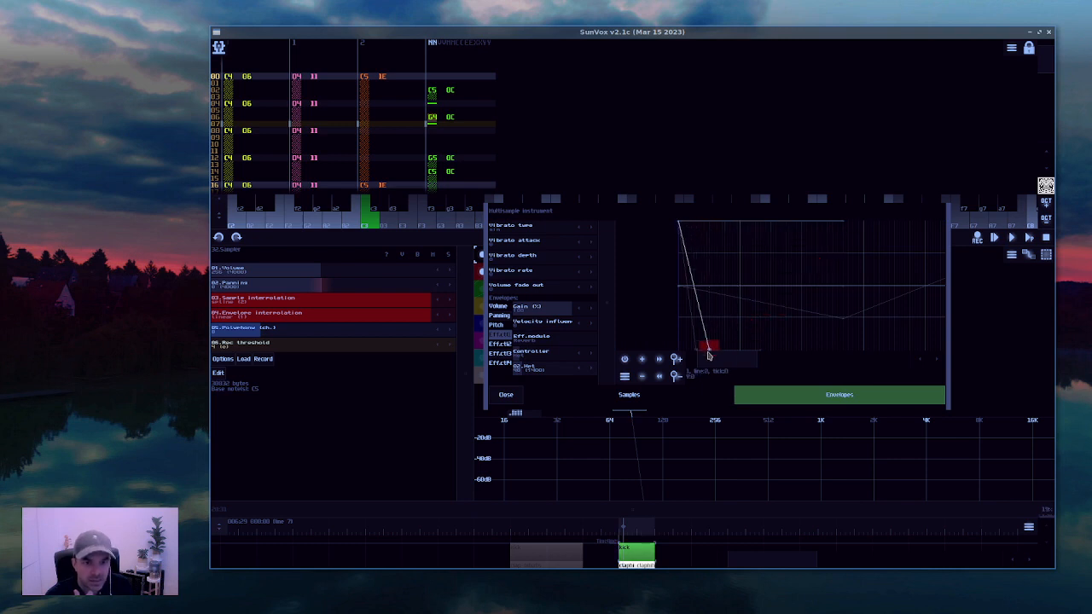
scroll(703, 323, up, 2)
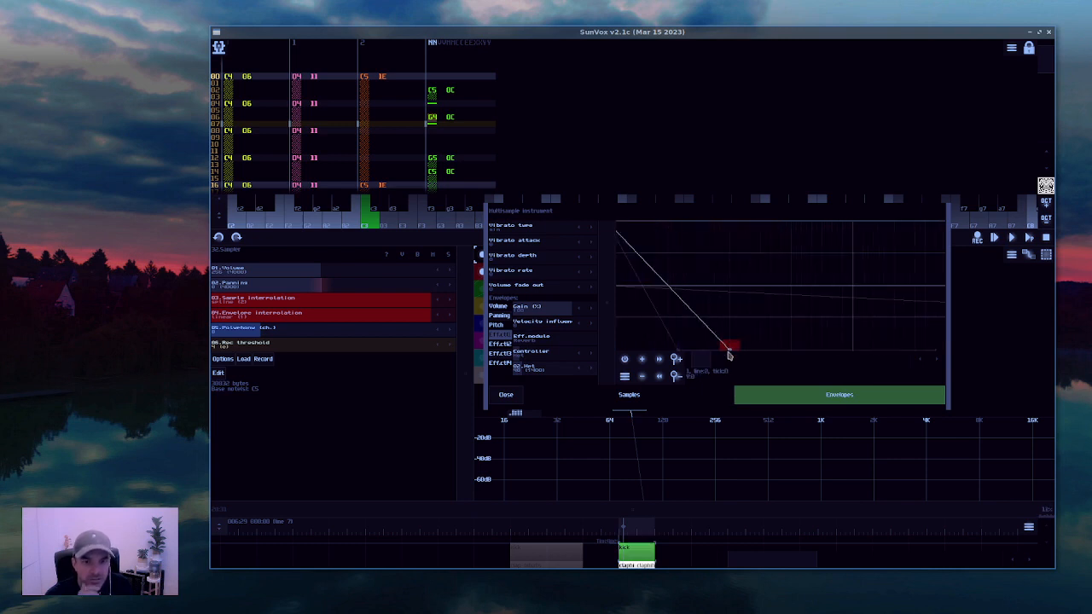
drag(706, 359, 700, 360)
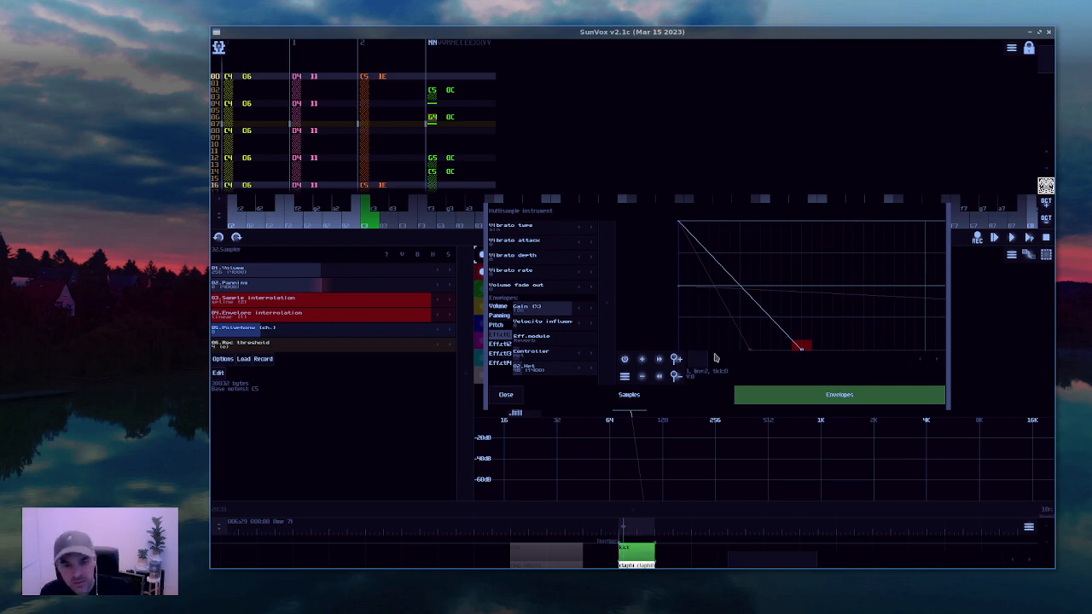
Close the instrument editor, connect Sampler2 to the lp 14k filter, and delete the Kicker module.
click(511, 397)
drag(754, 331, 636, 407)
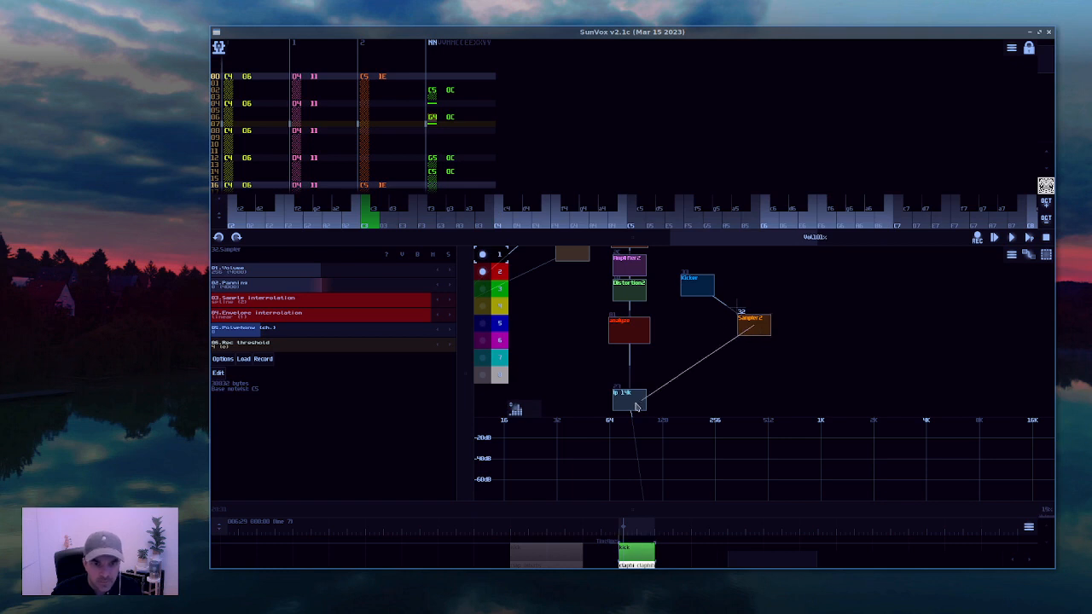
click(698, 290)
key(Delete)
Reopen Sampler2's instrument editor and lengthen the Wet envelope's decay by moving its end point to about row 12.
click(754, 328)
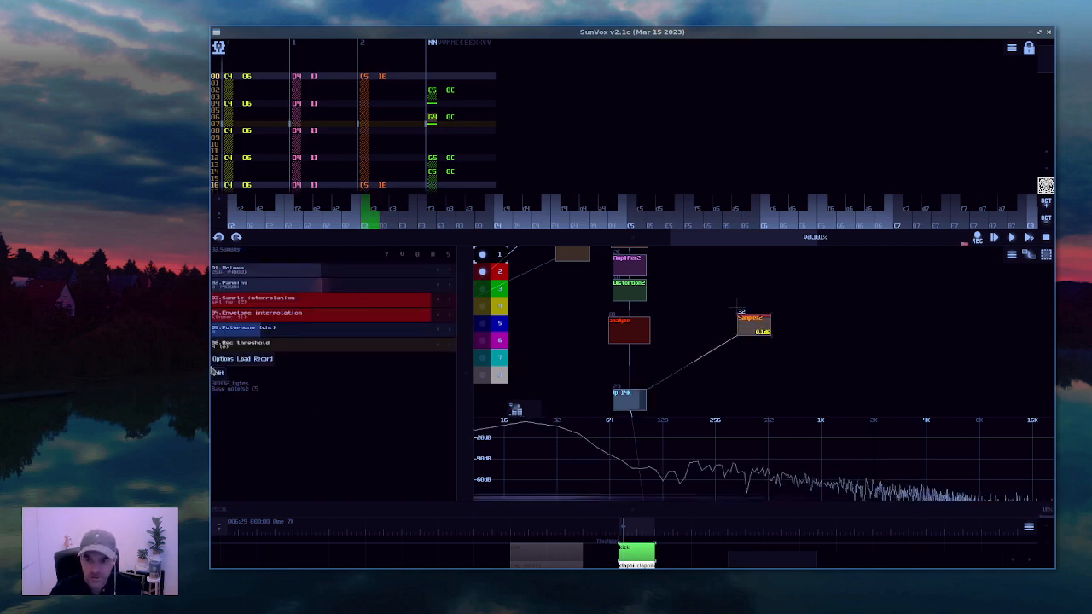
click(219, 373)
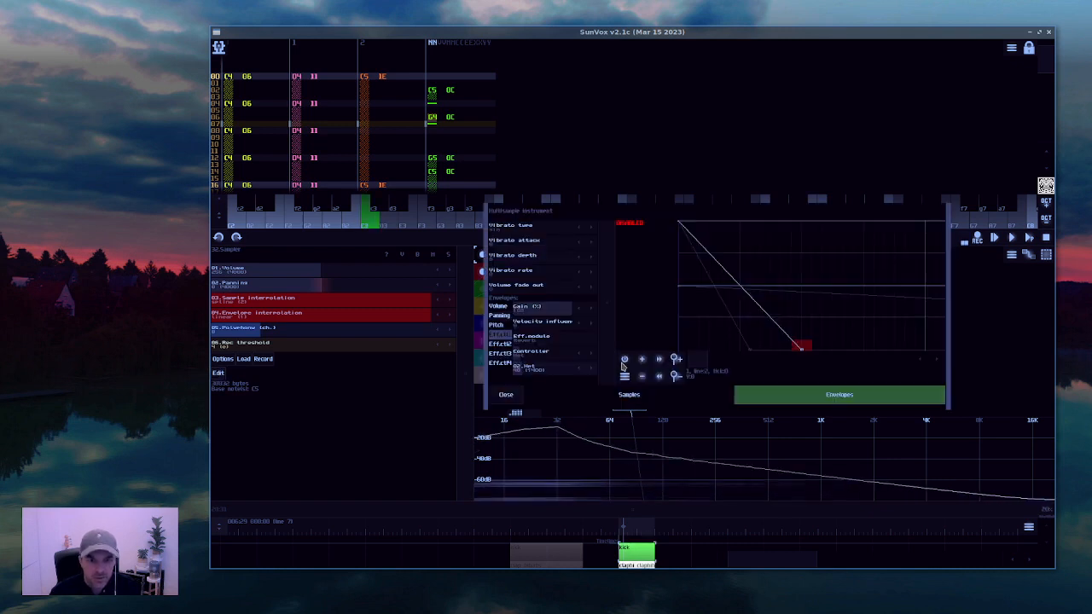
key(z)
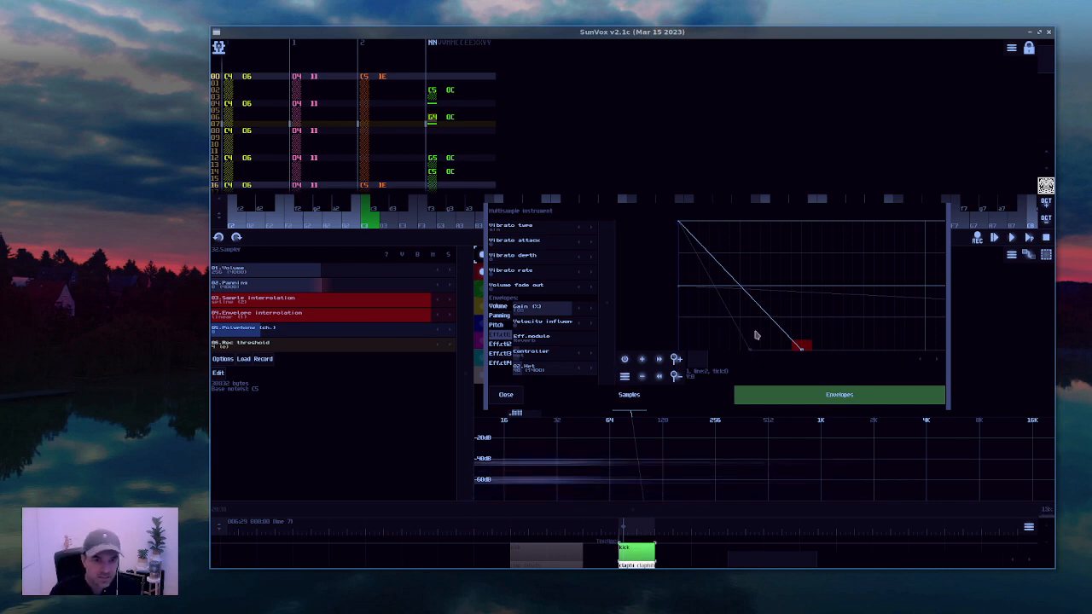
drag(842, 356, 929, 353)
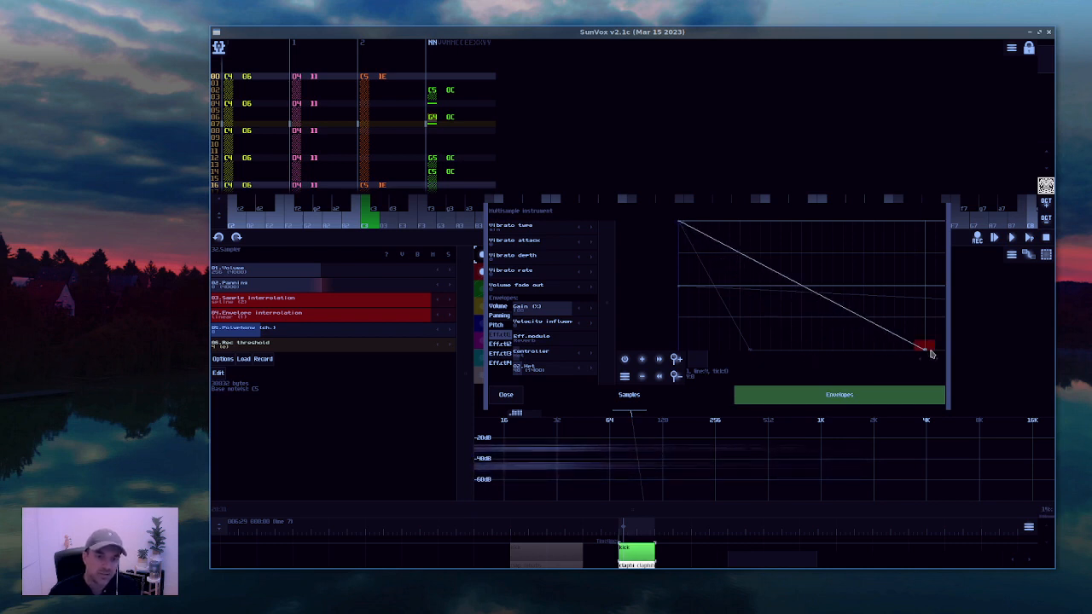
scroll(861, 317, down, 3)
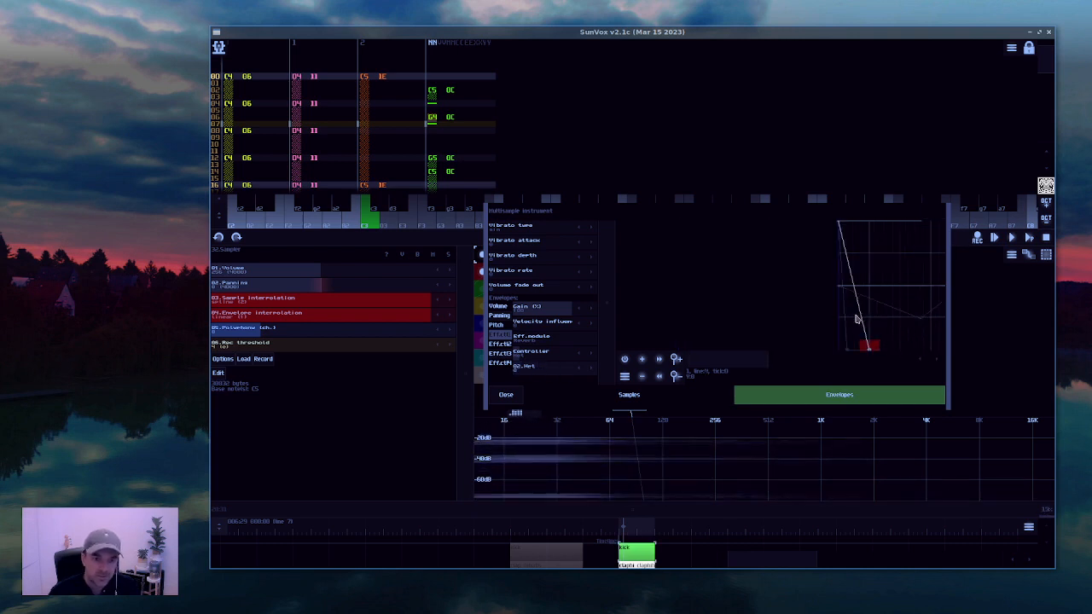
click(872, 358)
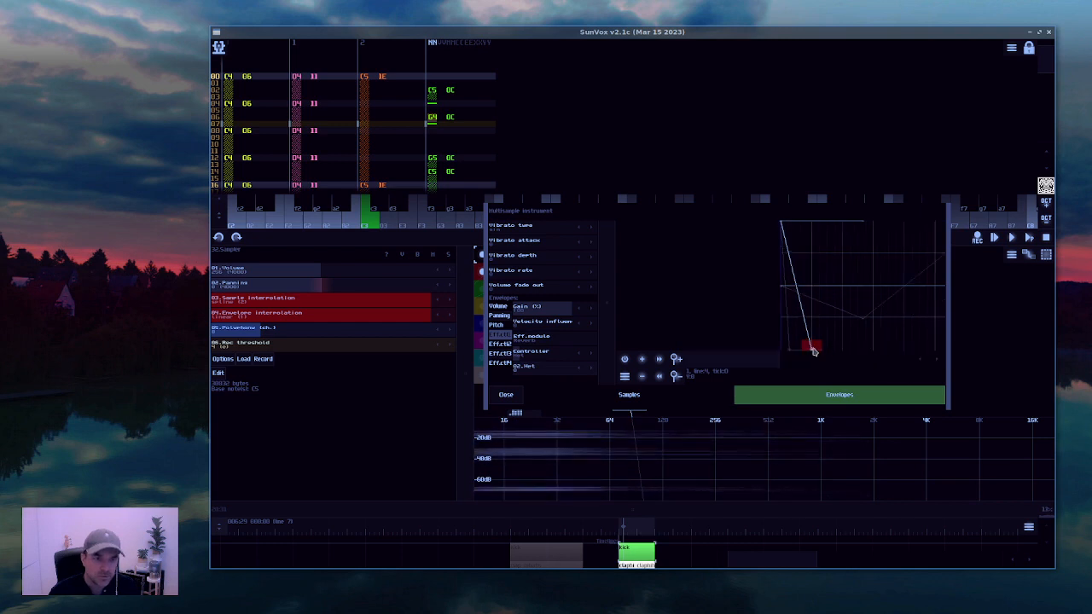
drag(821, 352, 876, 354)
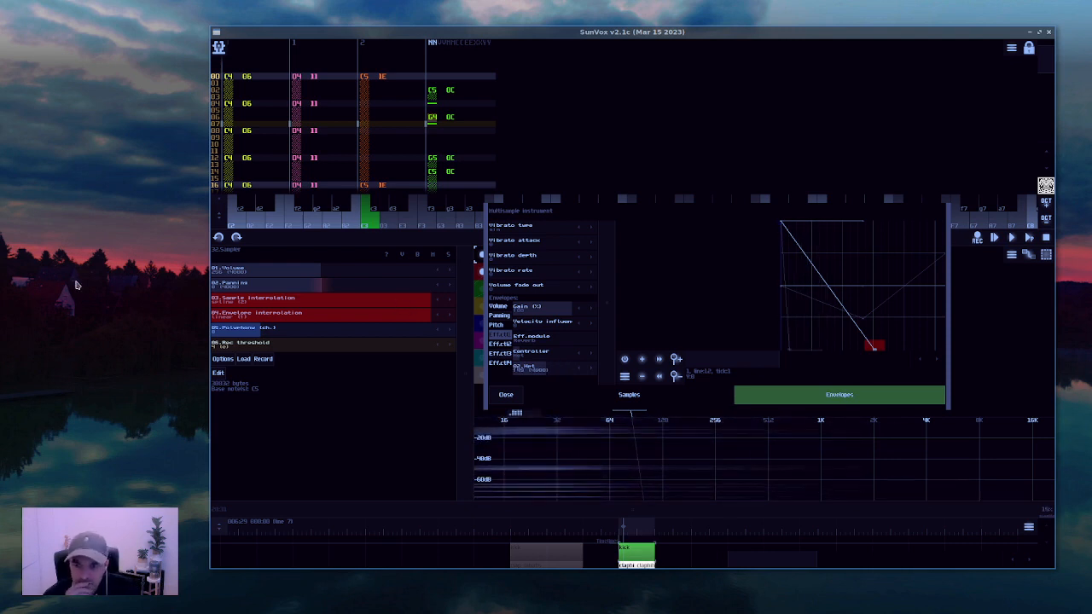
Try Sampler2 with envelope interpolation off and return it to linear.
click(369, 314)
drag(407, 321, 437, 321)
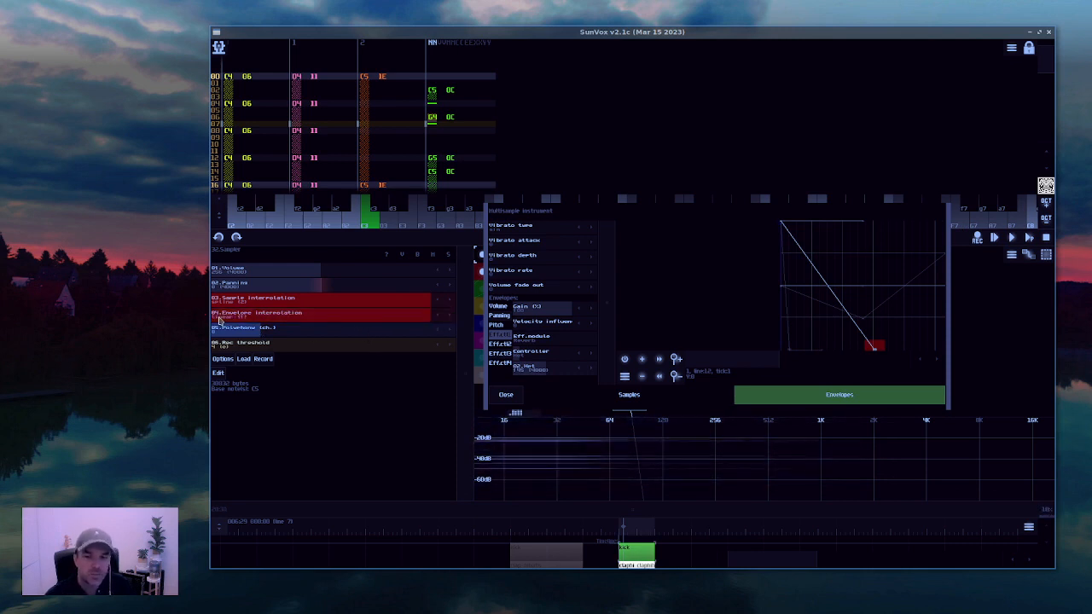
click(310, 314)
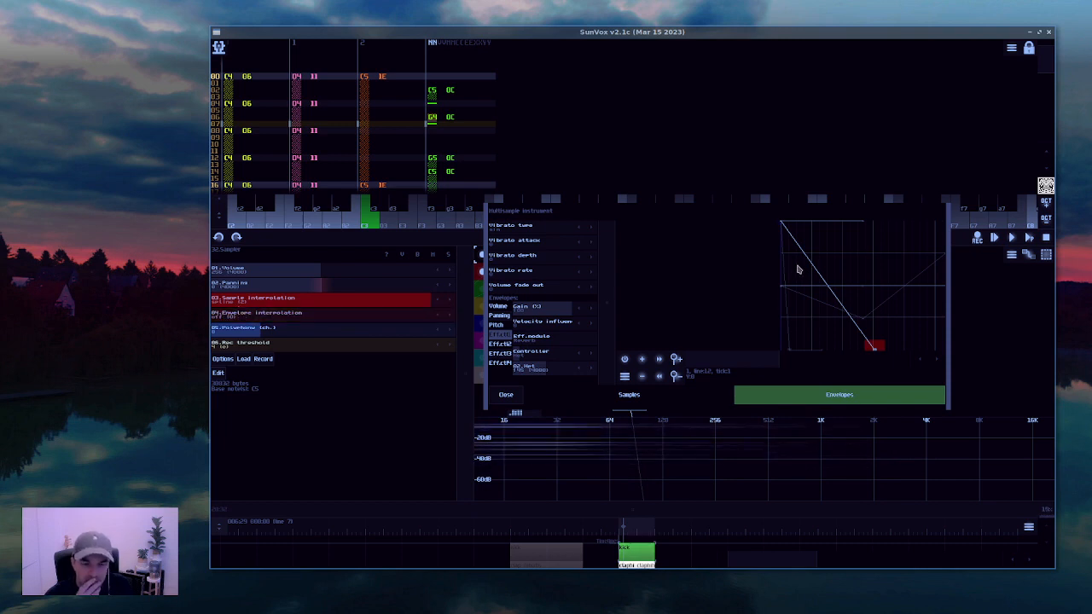
click(407, 319)
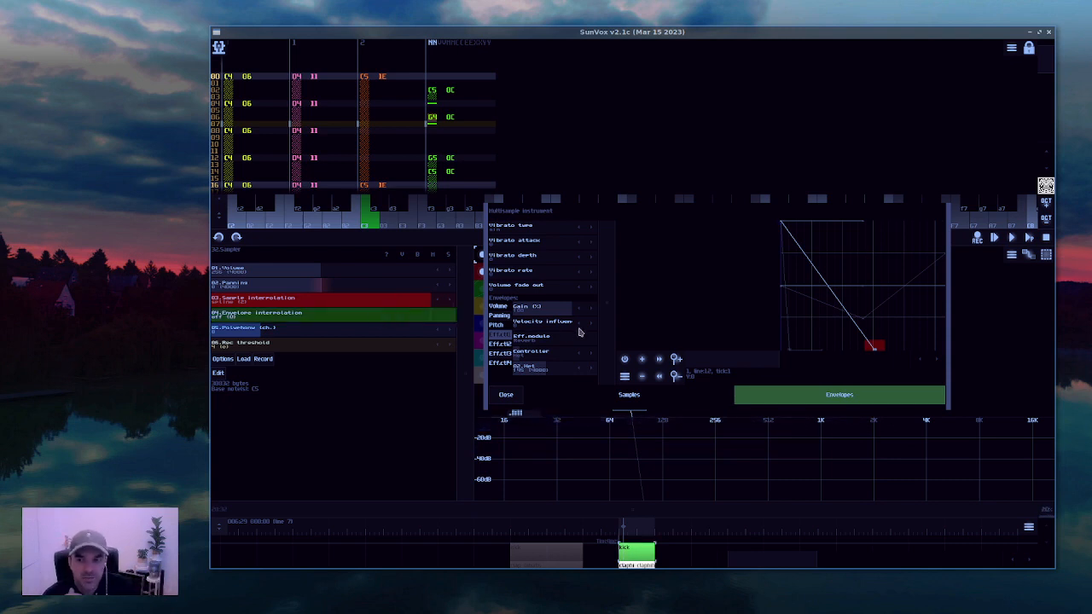
drag(580, 332, 887, 372)
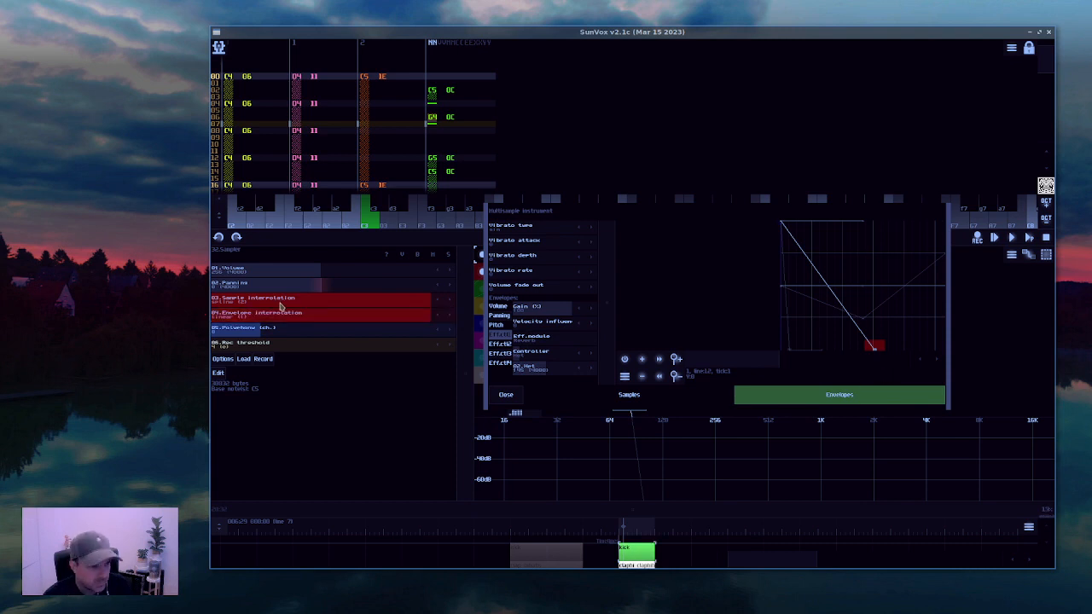
Set Sampler2's sample interpolation to off.
drag(339, 307, 249, 334)
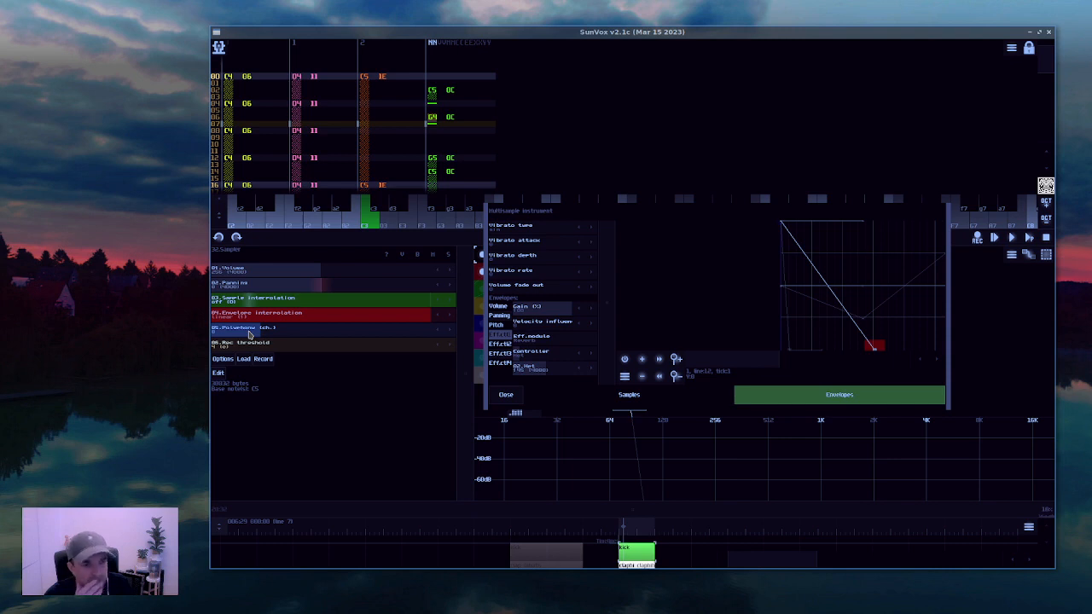
drag(250, 334, 265, 372)
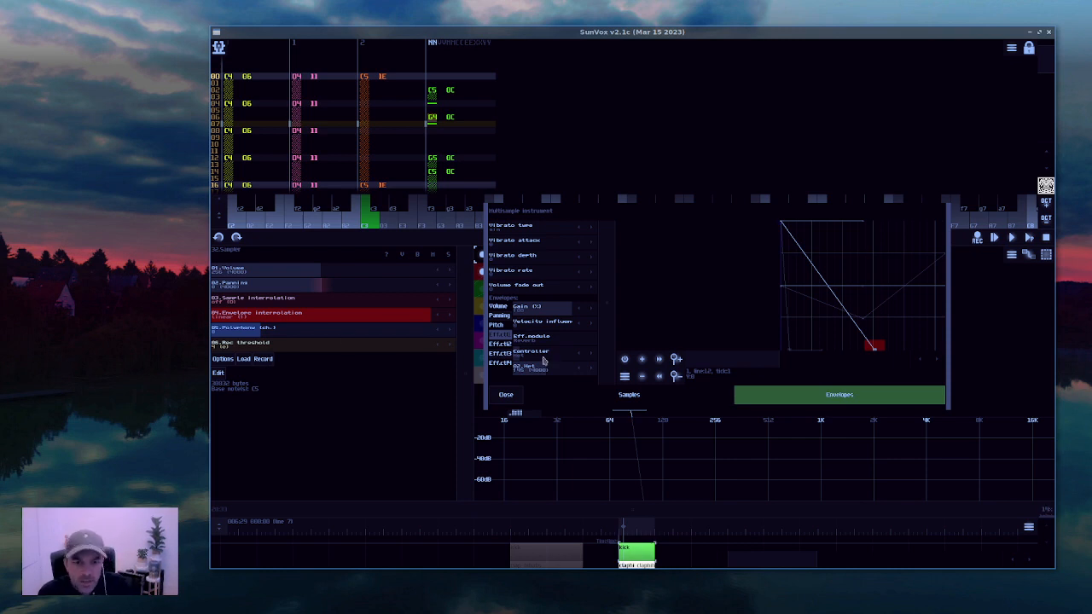
Assign Filter Pro as the effect module of Sampler2's second effect envelope.
click(499, 352)
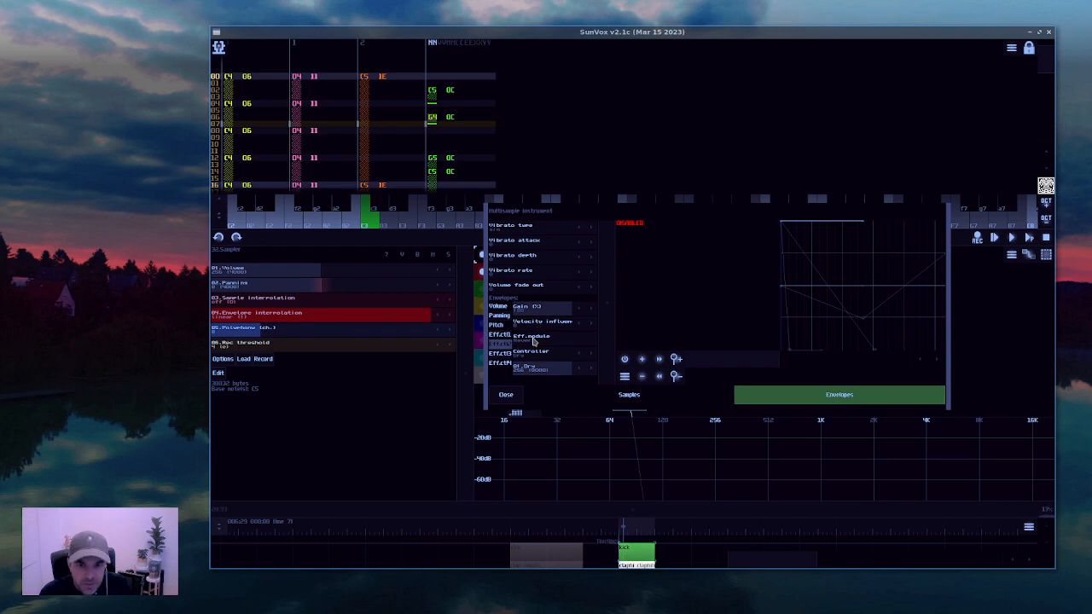
click(534, 339)
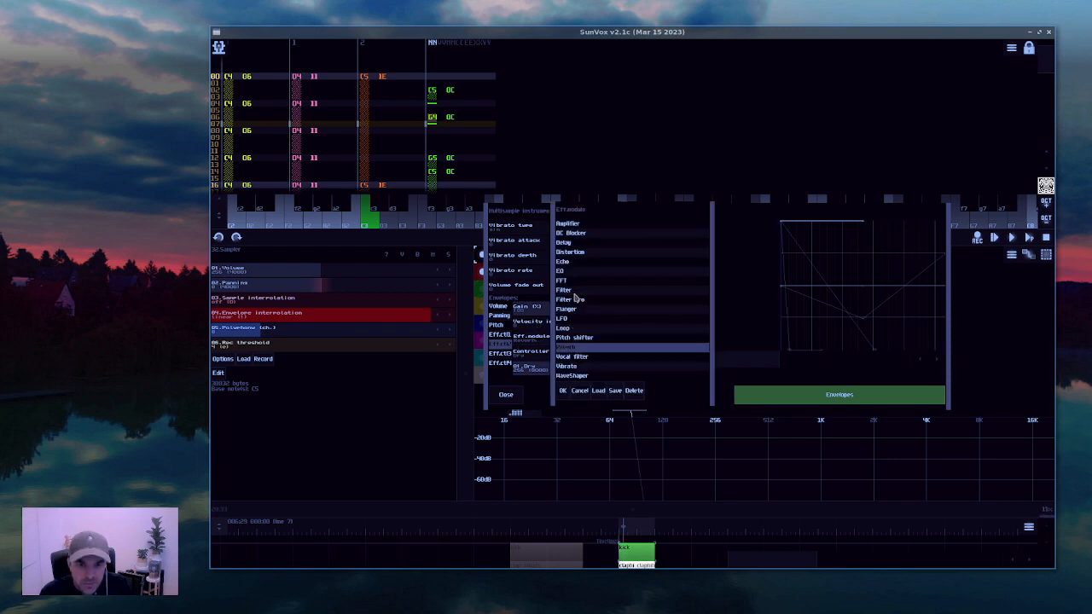
click(575, 292)
click(578, 300)
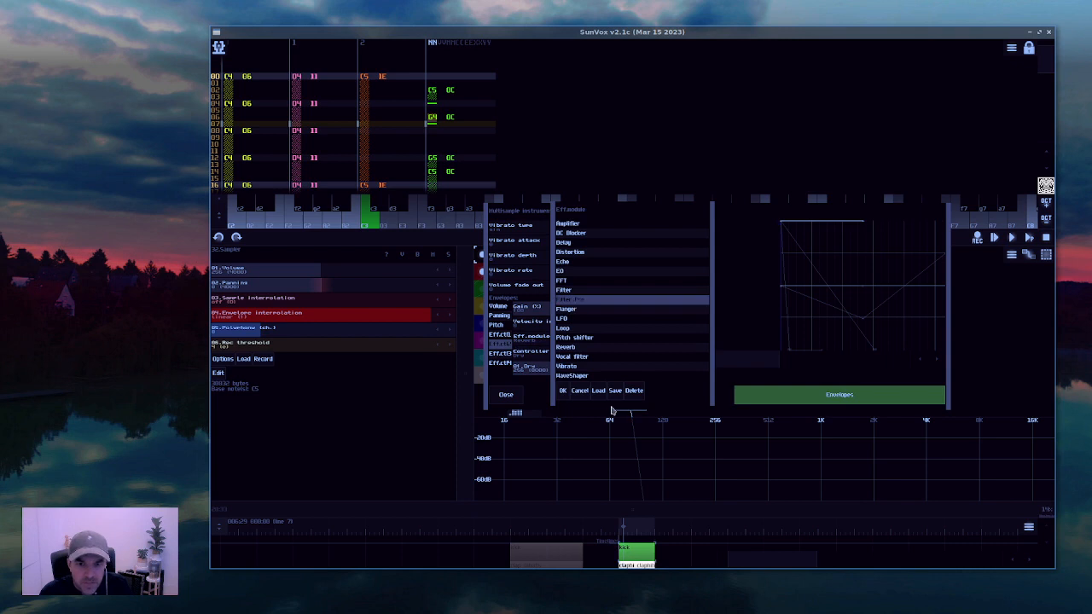
click(563, 390)
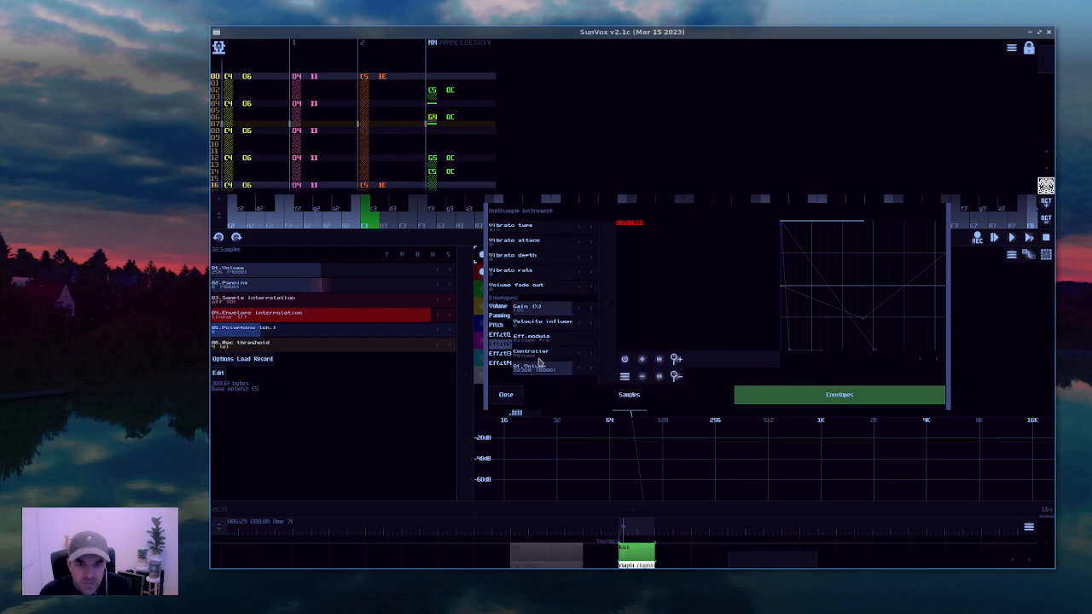
Choose Filter Pro's Freq as the second effect envelope's controller, lower the frequency, and enable the envelope.
click(593, 358)
click(593, 358)
click(578, 353)
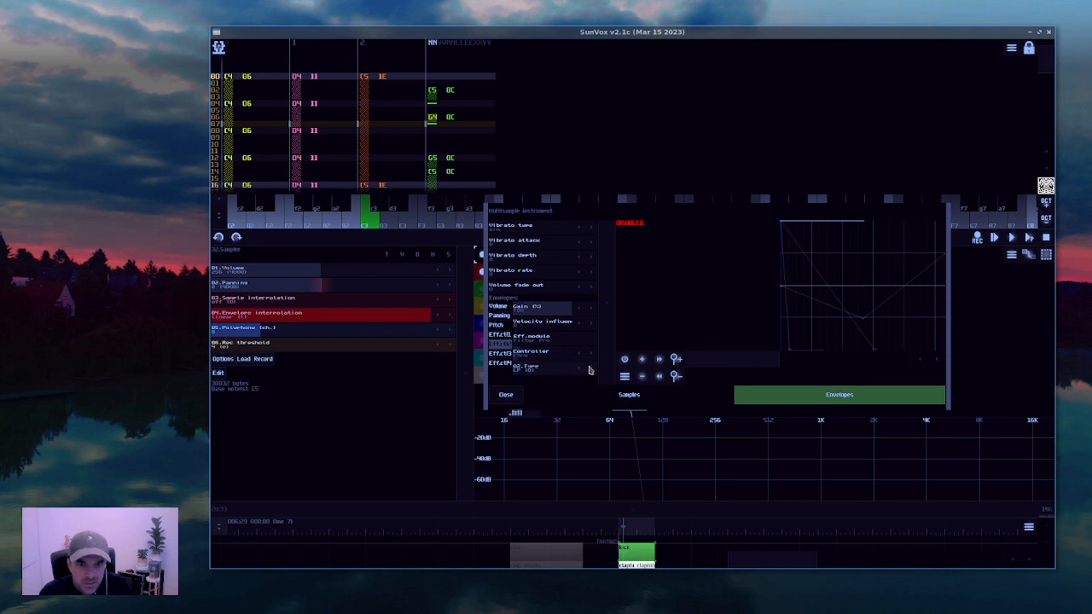
click(593, 358)
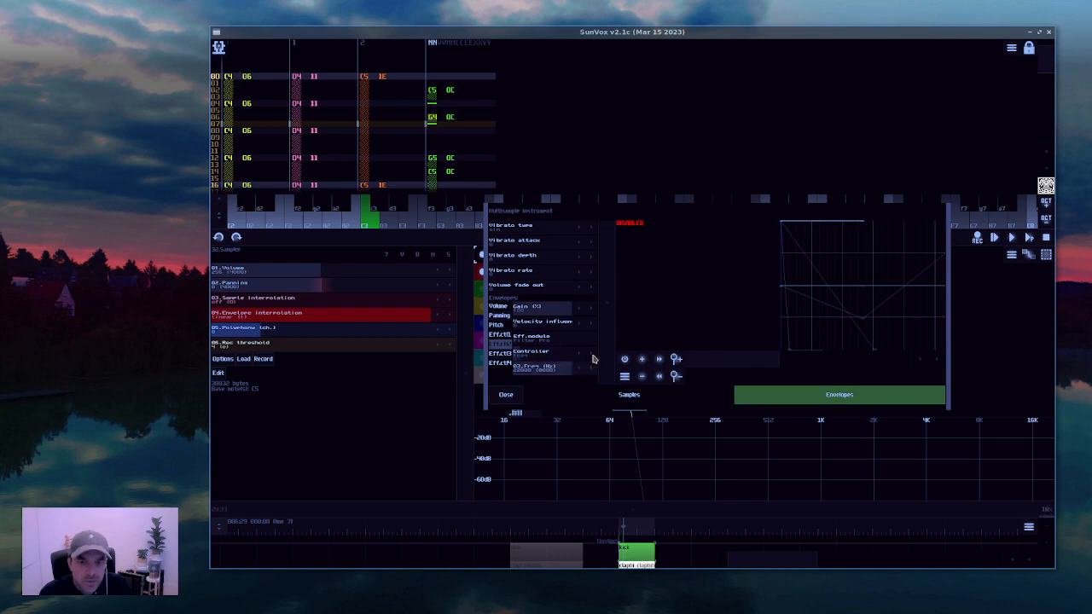
mouse_move(563, 369)
mouse_down()
mouse_move(536, 369)
mouse_move(548, 369)
mouse_up()
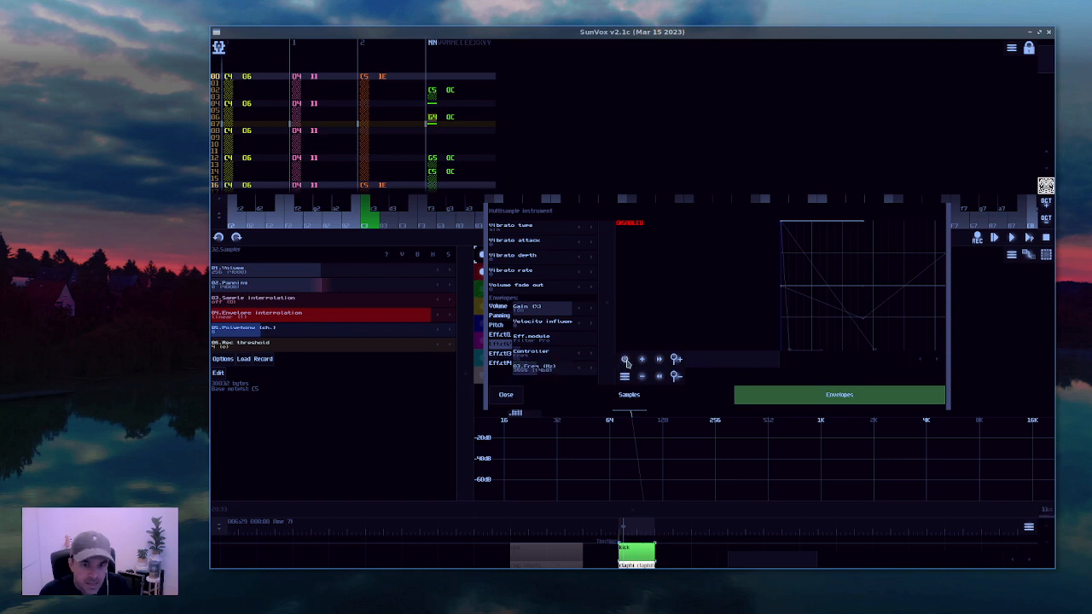
click(625, 359)
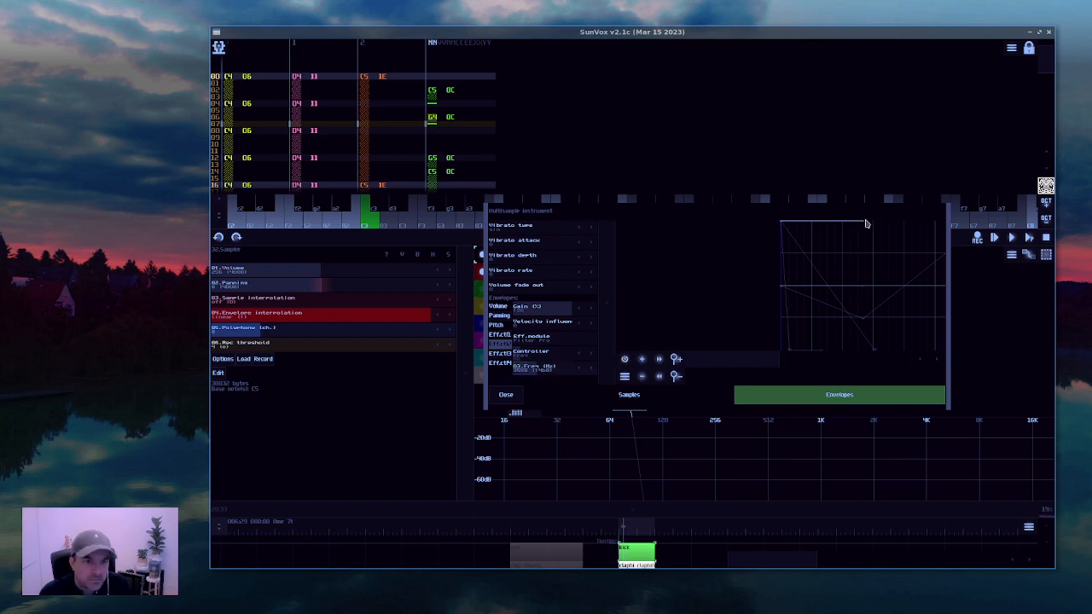
Shape the filter frequency envelope as a short, low sweep by lowering its start point and moving its end point down and earlier.
drag(862, 222, 784, 352)
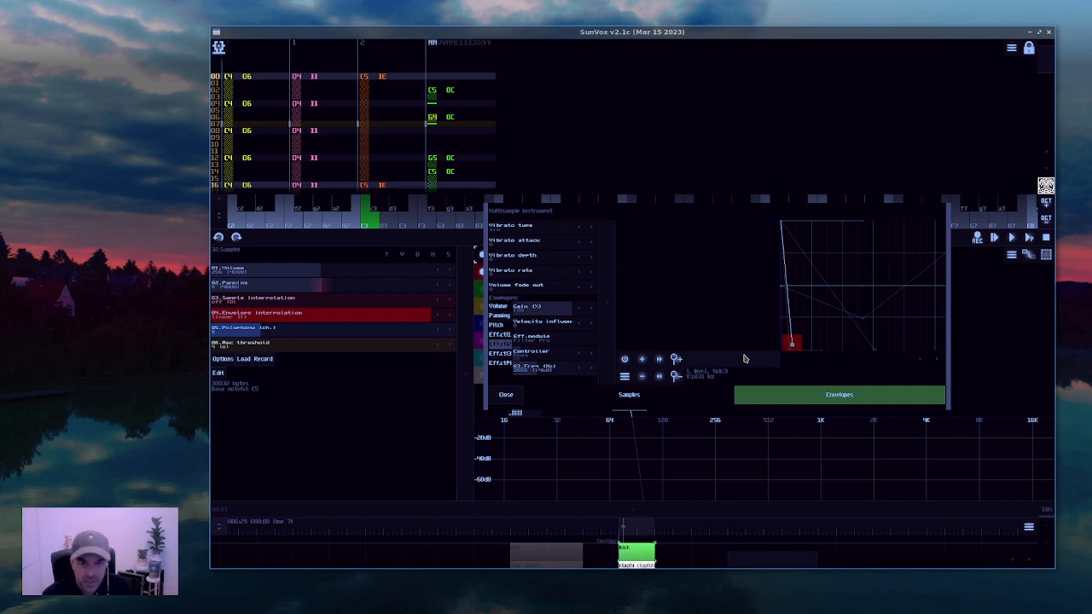
drag(783, 227, 767, 338)
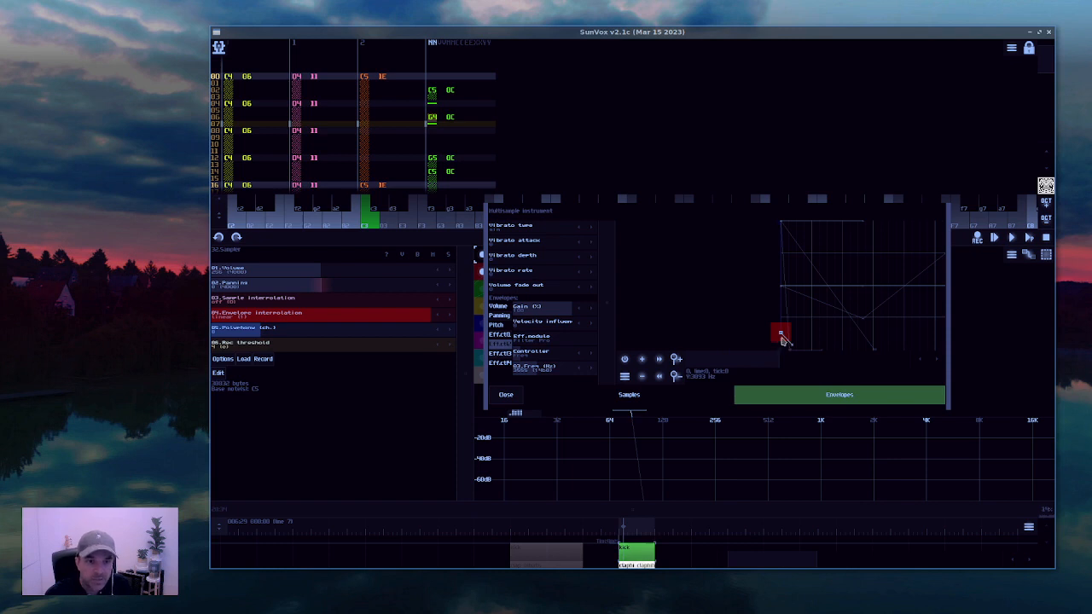
drag(782, 336, 806, 344)
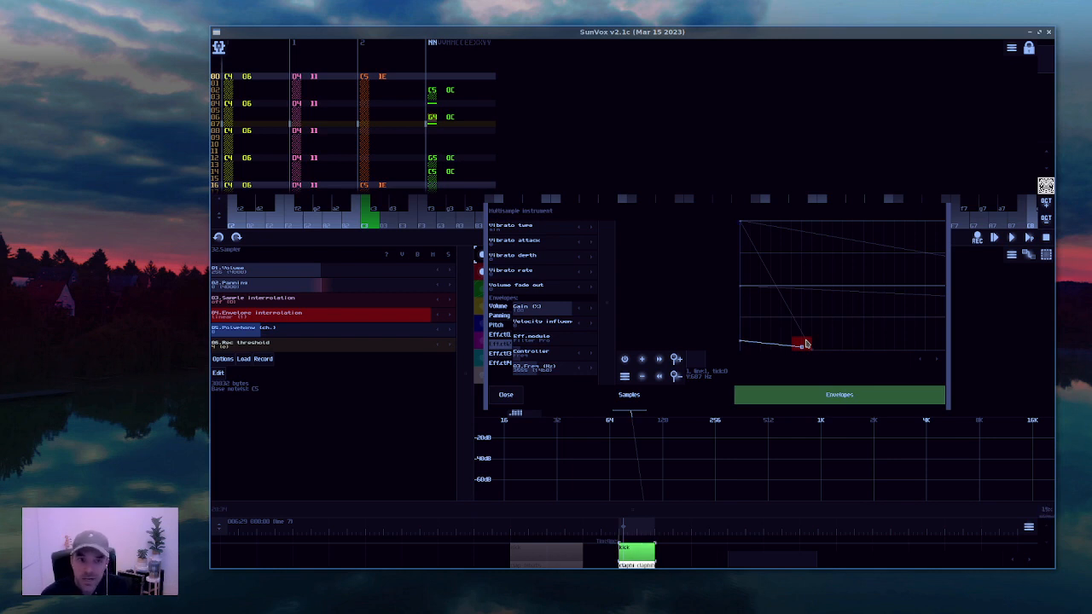
drag(813, 347, 789, 350)
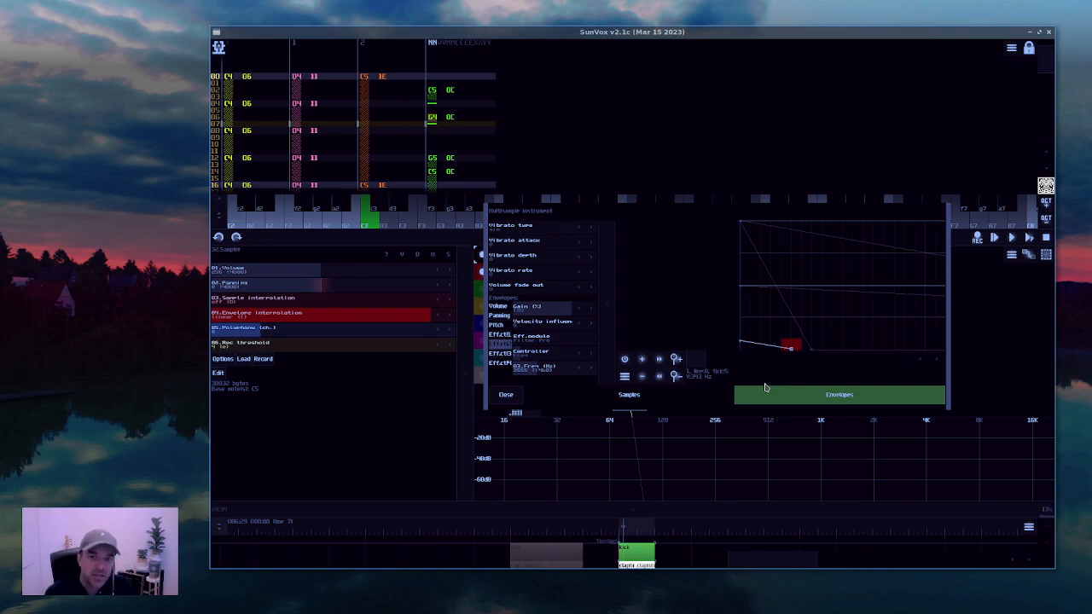
View the settings of Sampler2's four effect envelopes one after another.
click(493, 337)
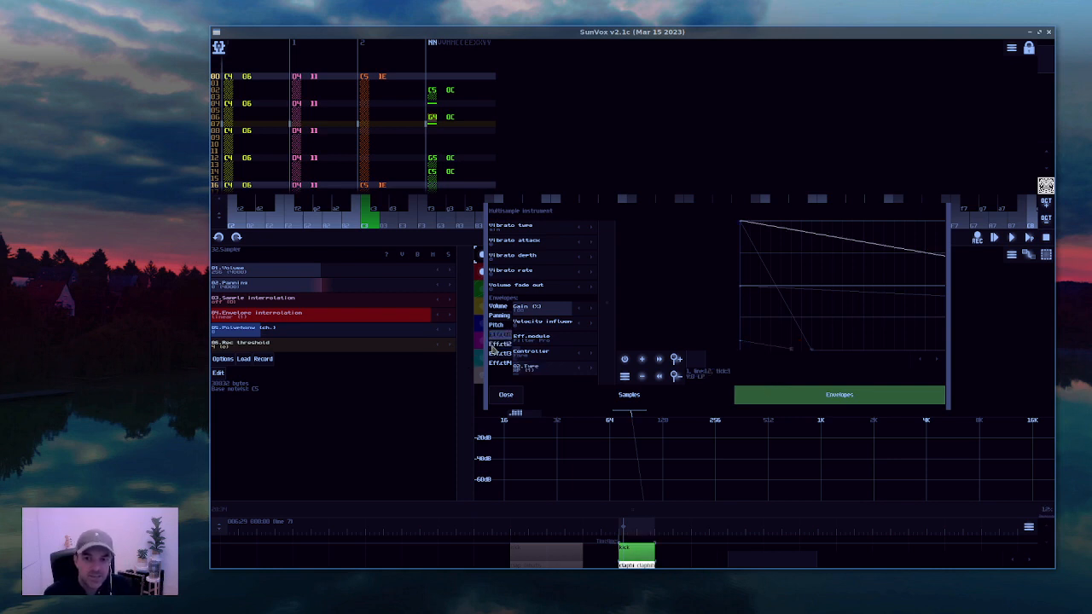
click(493, 345)
click(493, 355)
click(494, 365)
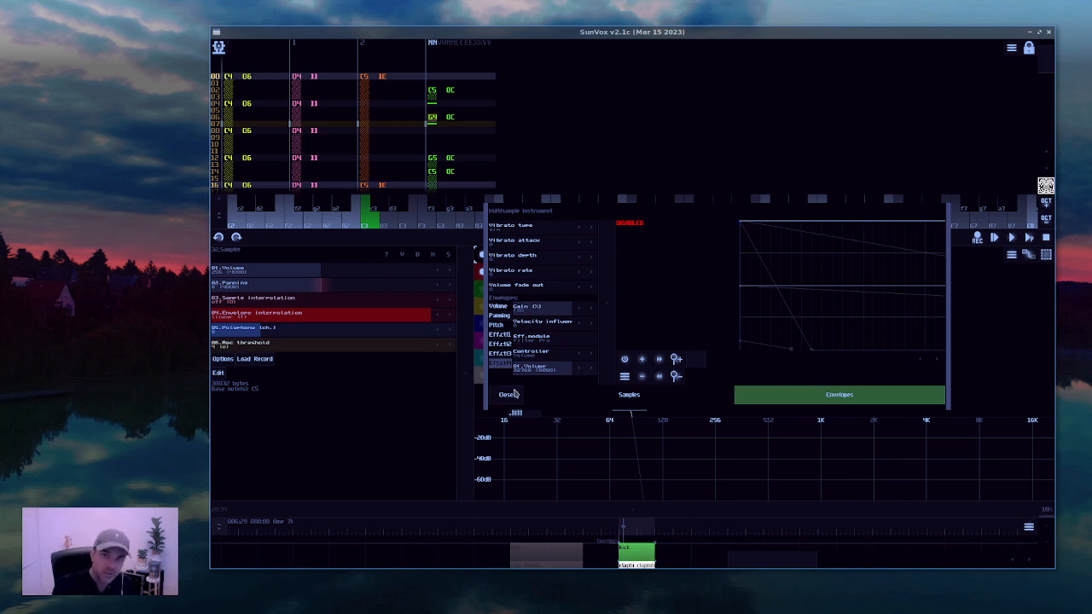
Review Sampler2's effect envelopes from the first to the third and close the instrument editor.
click(500, 337)
click(499, 345)
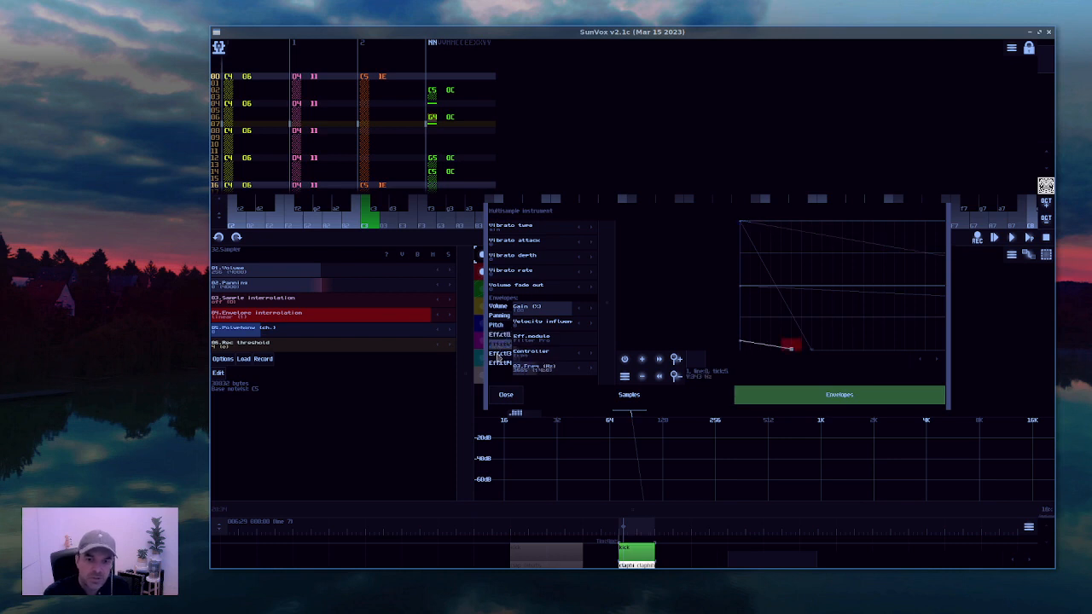
click(501, 355)
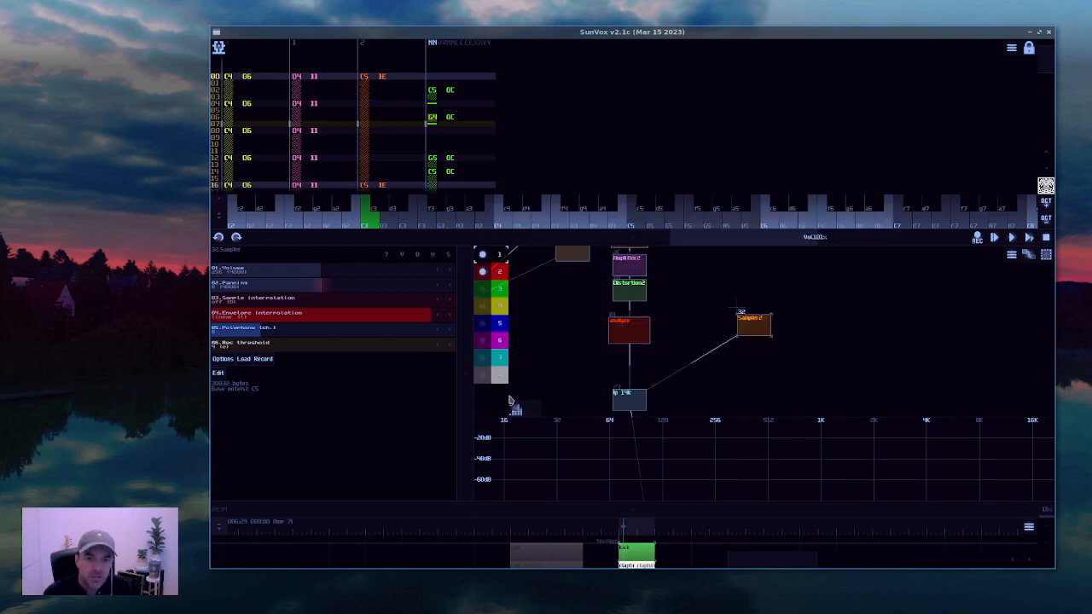
click(506, 395)
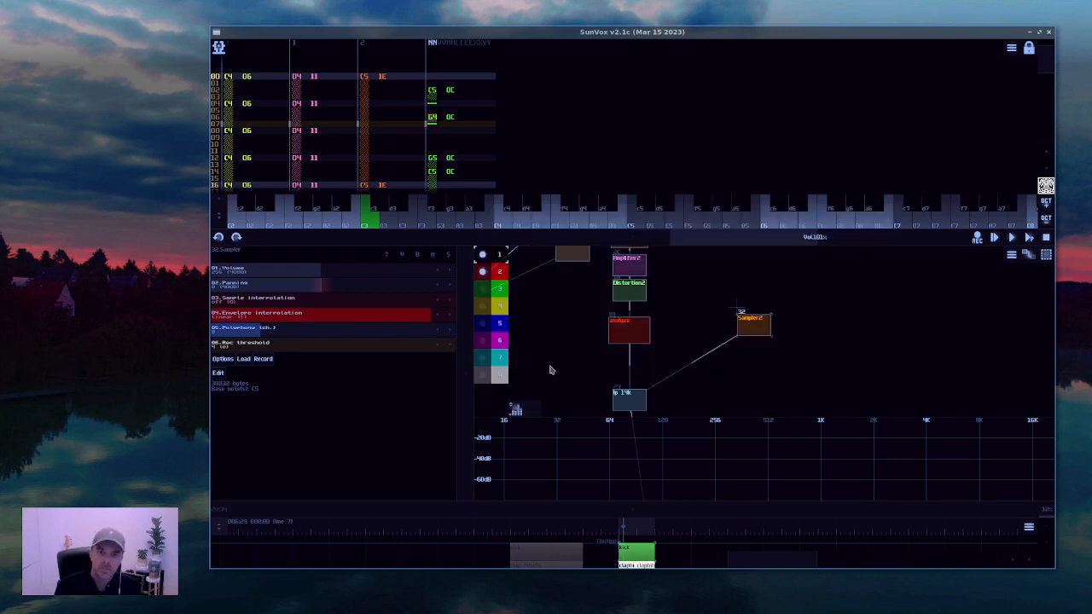
Move the Sampler2 module closer to the main module chain.
drag(747, 330, 724, 330)
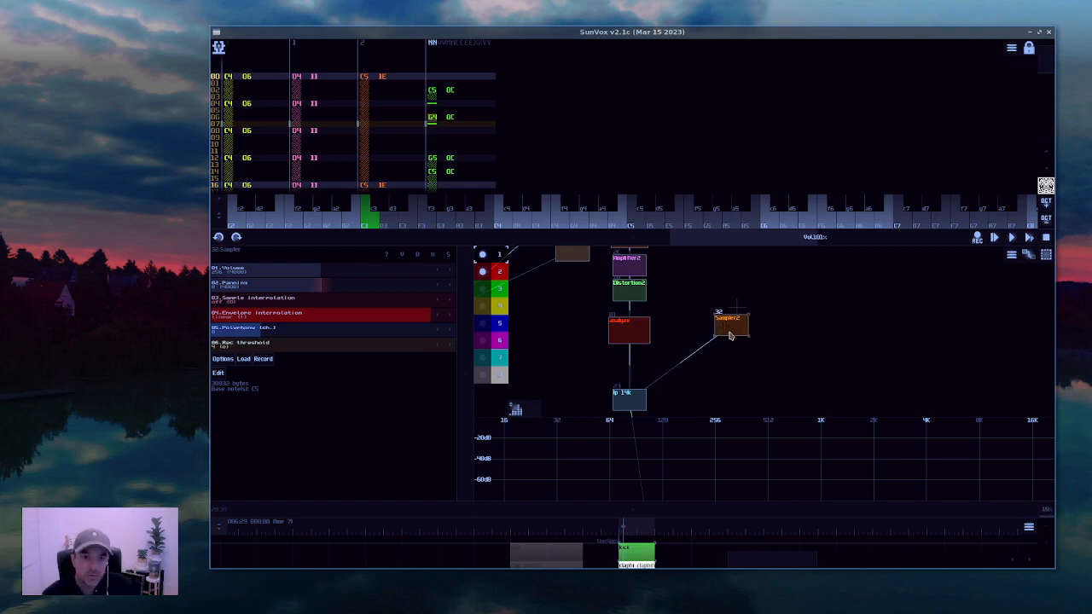
drag(718, 330, 708, 325)
double_click(753, 343)
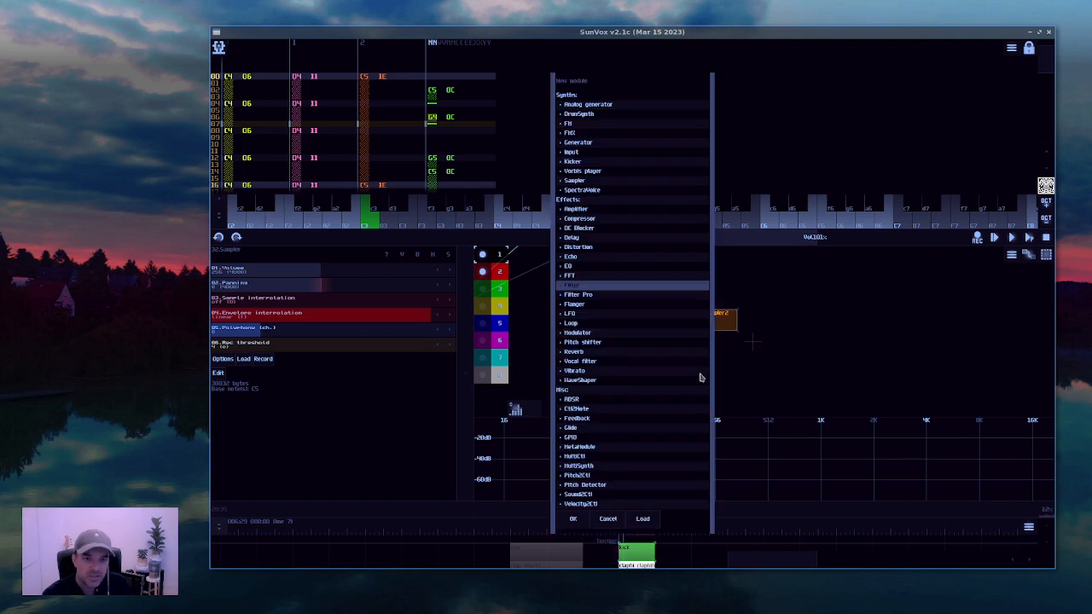
click(605, 516)
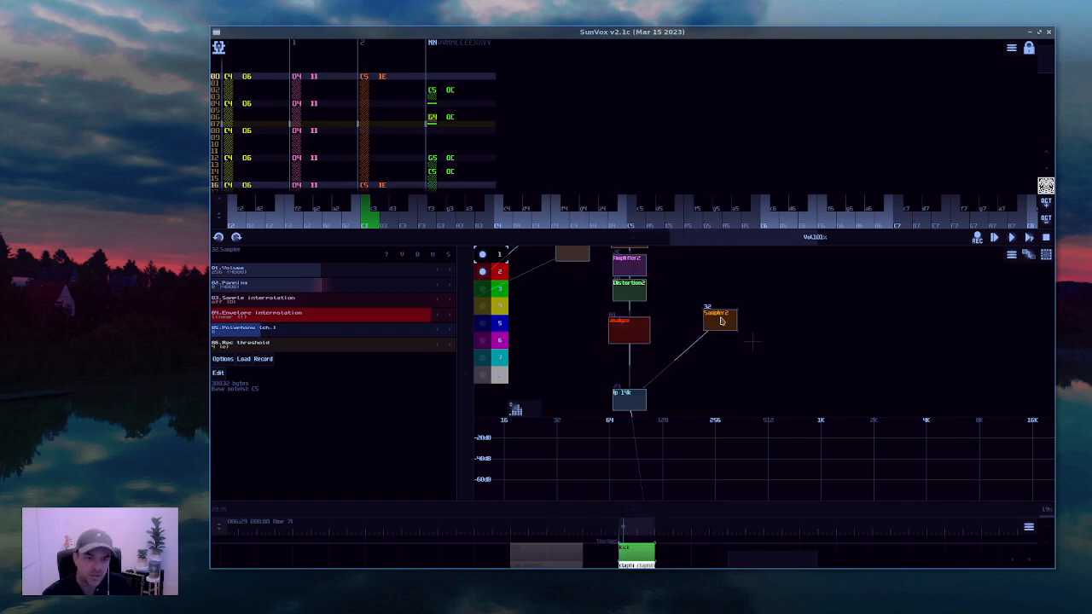
Add a Reverb module linked to Sampler2 and place it beside the sampler.
double_click(722, 346)
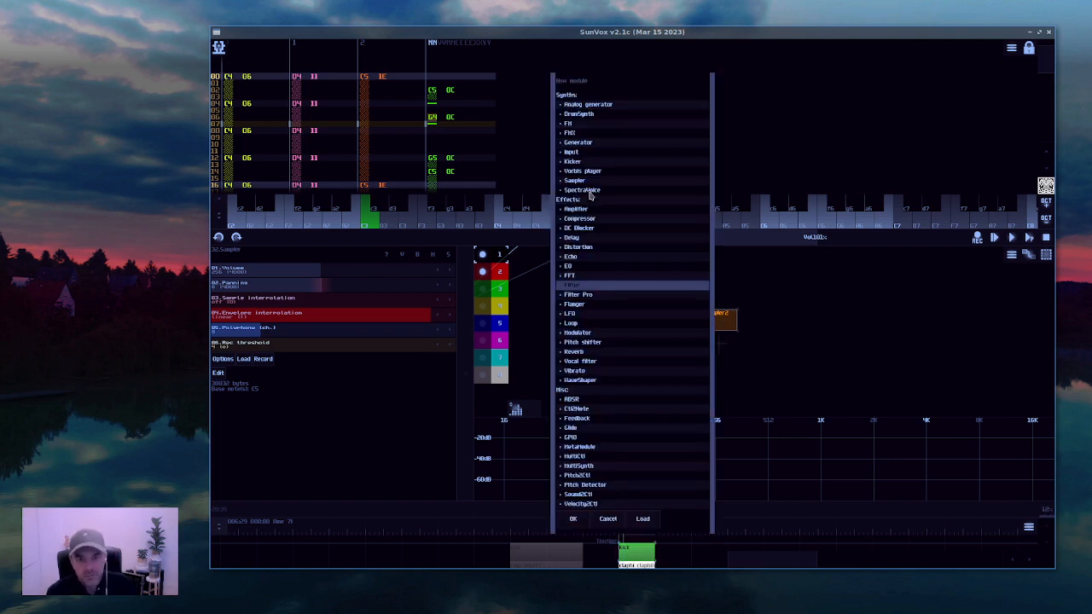
click(587, 355)
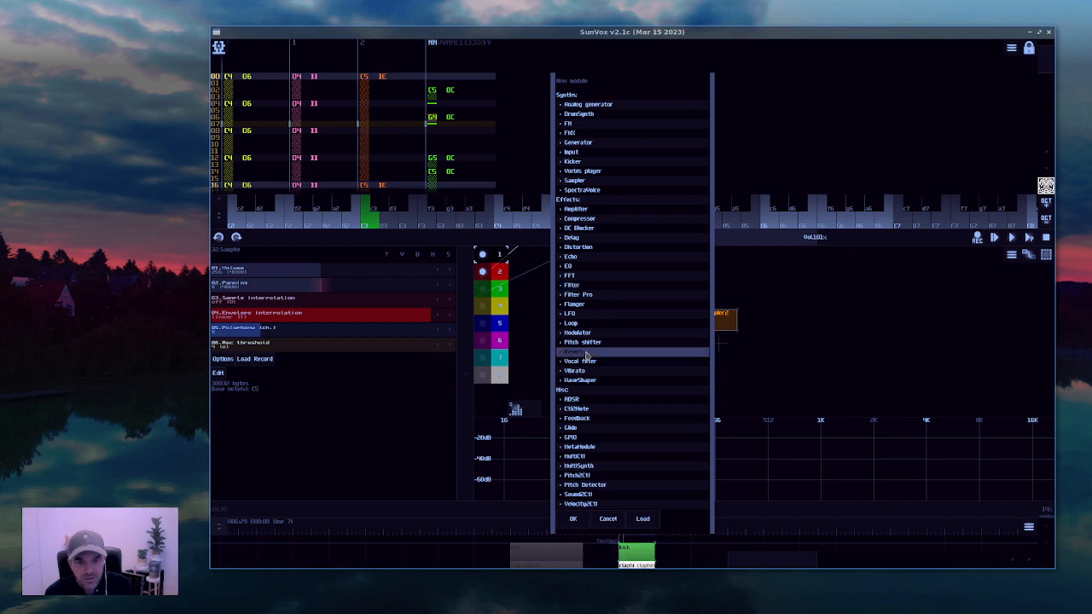
click(587, 354)
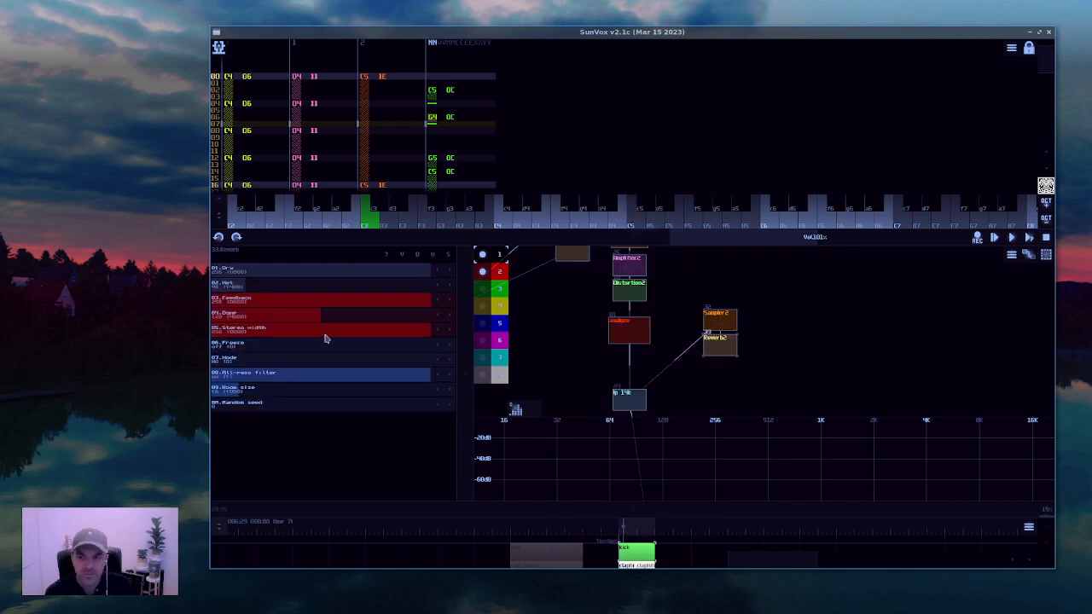
drag(716, 354, 751, 351)
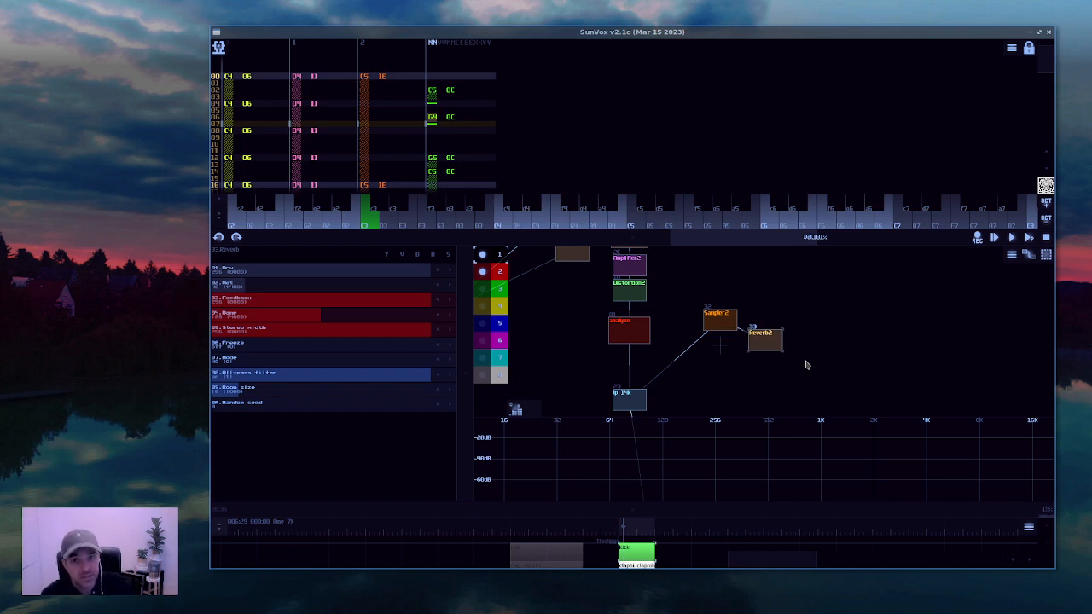
Add a Sound2Ctl module below Reverb2 and link it with both Reverb2 and Sampler2.
double_click(740, 370)
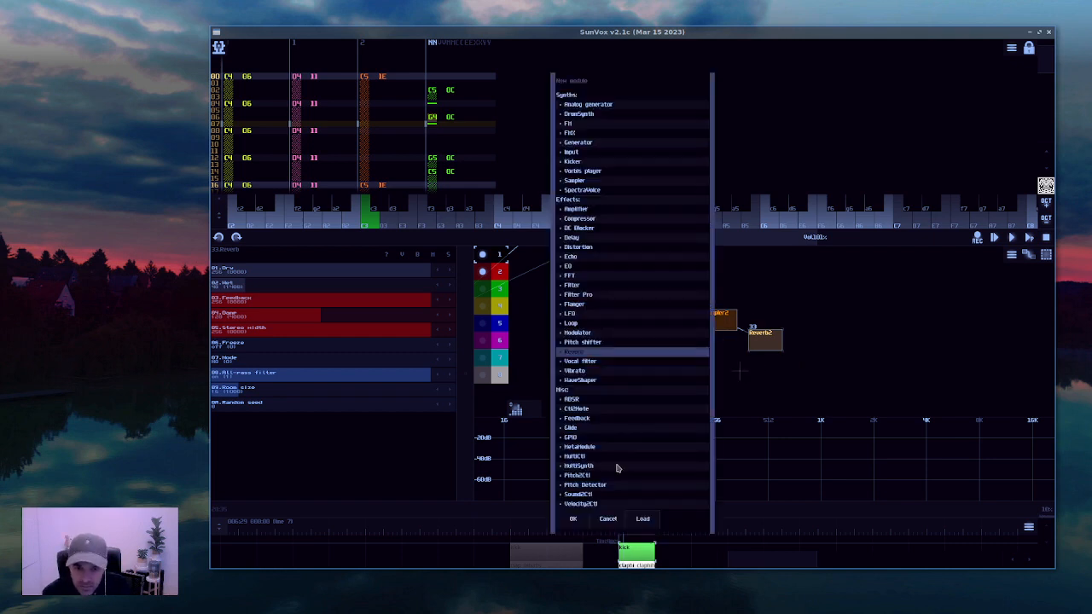
double_click(592, 494)
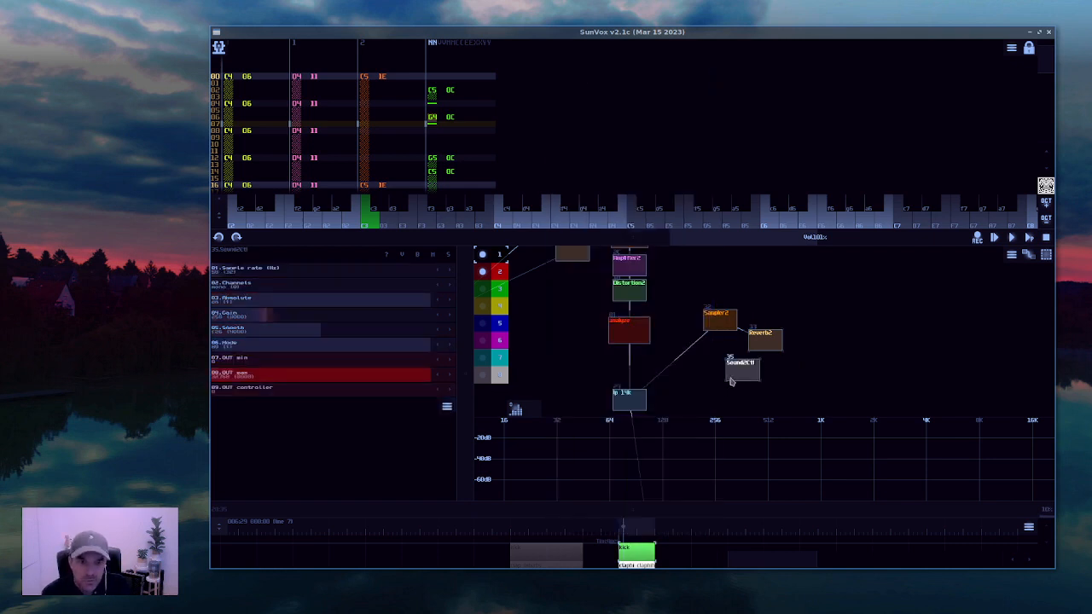
click(757, 341)
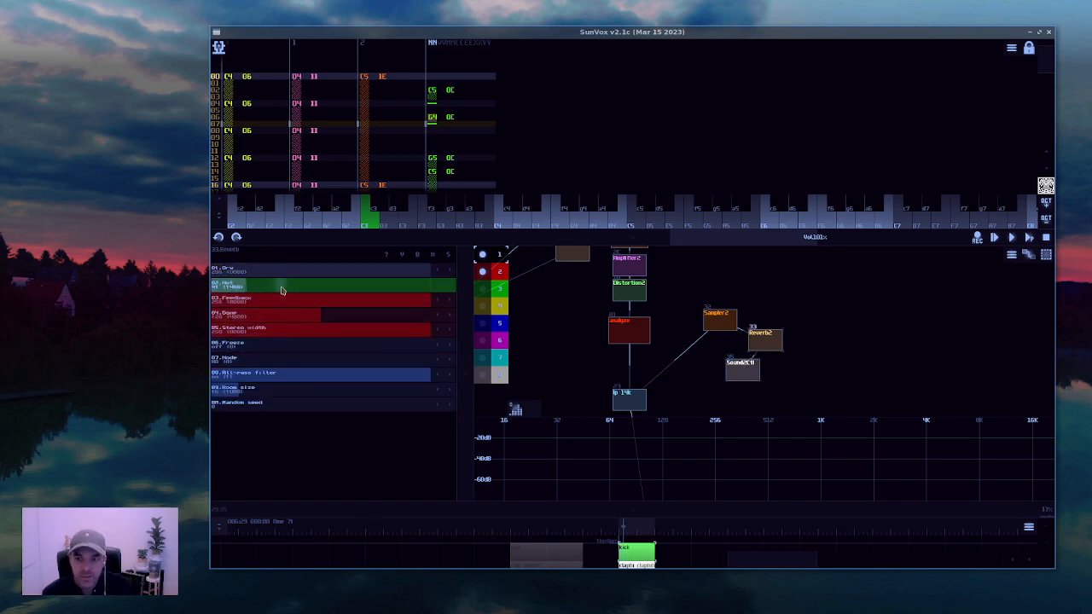
click(721, 323)
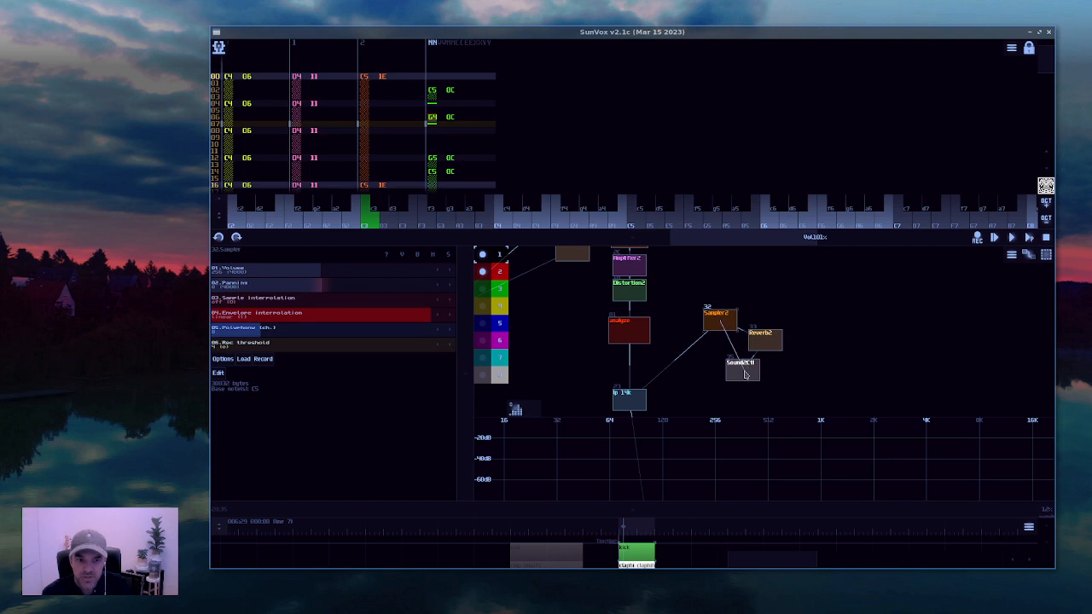
Raise the sample rate of the Sound2Ctl module.
click(745, 372)
click(297, 273)
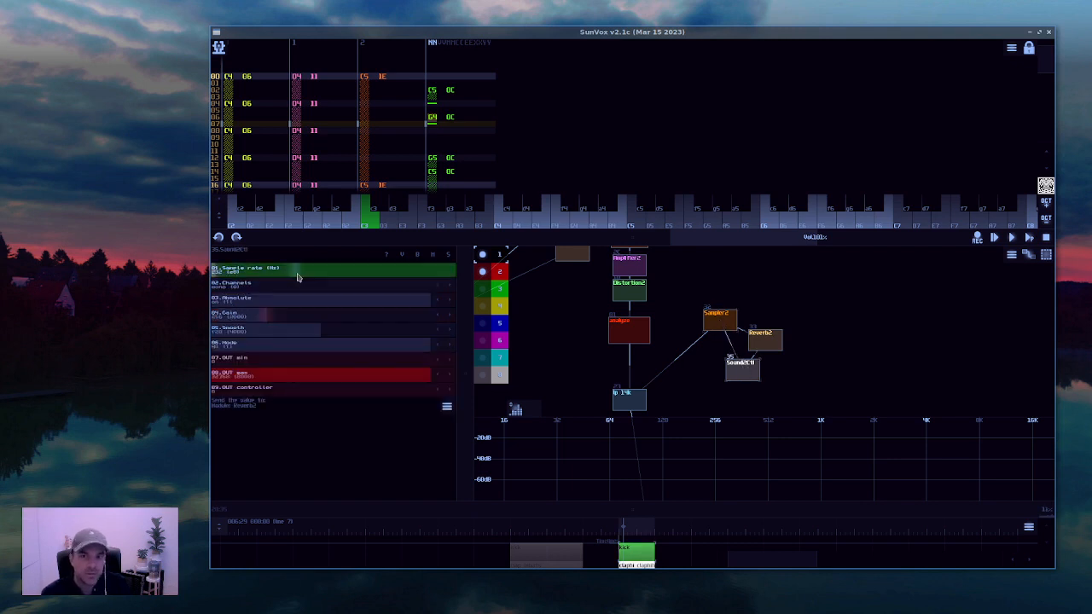
mouse_move(304, 276)
mouse_down()
mouse_move(316, 275)
mouse_move(298, 276)
mouse_up()
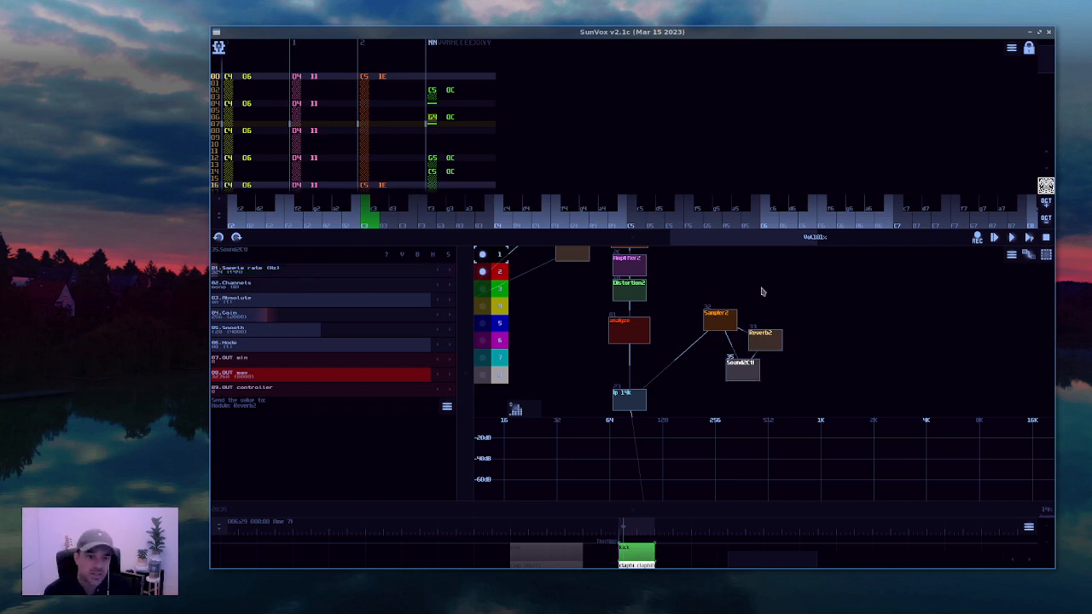
Delete the Sound2Ctl and Reverb2 modules next to Sampler2.
key(Delete)
click(764, 339)
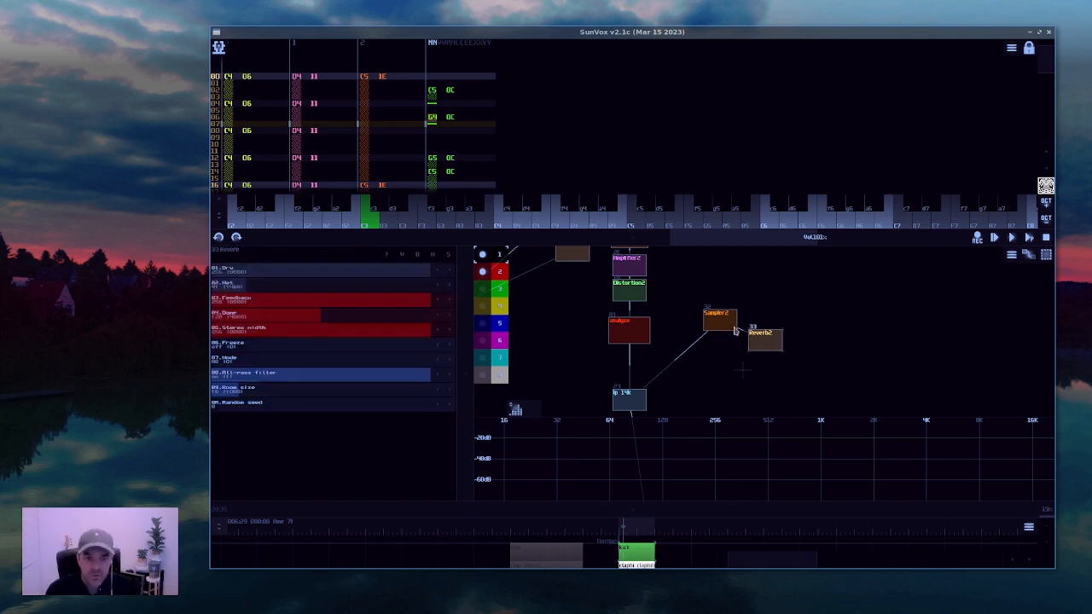
key(Delete)
Reopen Sampler2's envelope editor and display its first effect envelope.
click(719, 322)
click(719, 323)
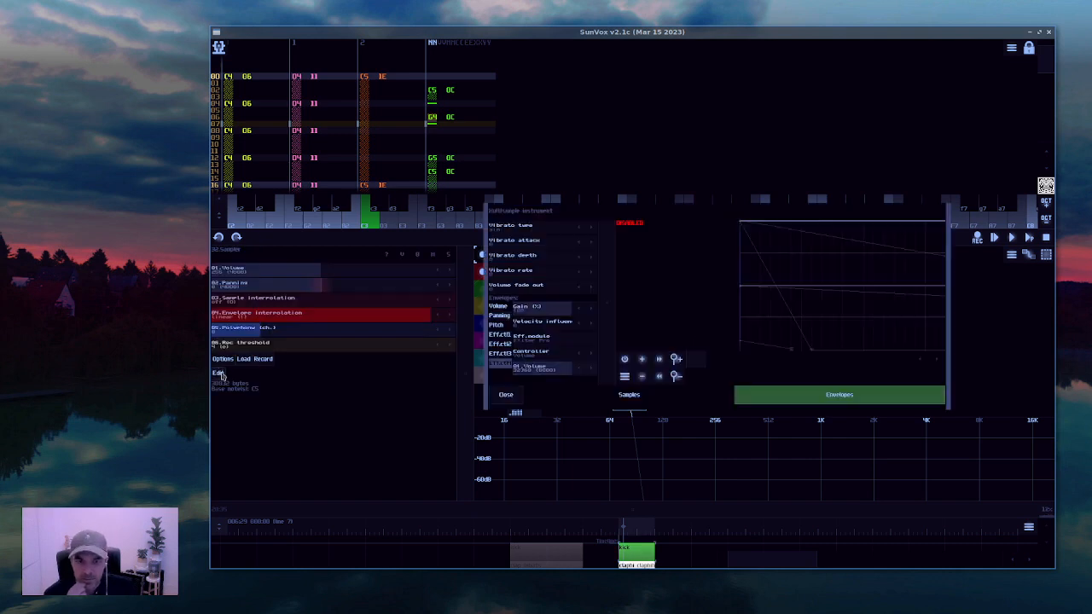
click(495, 339)
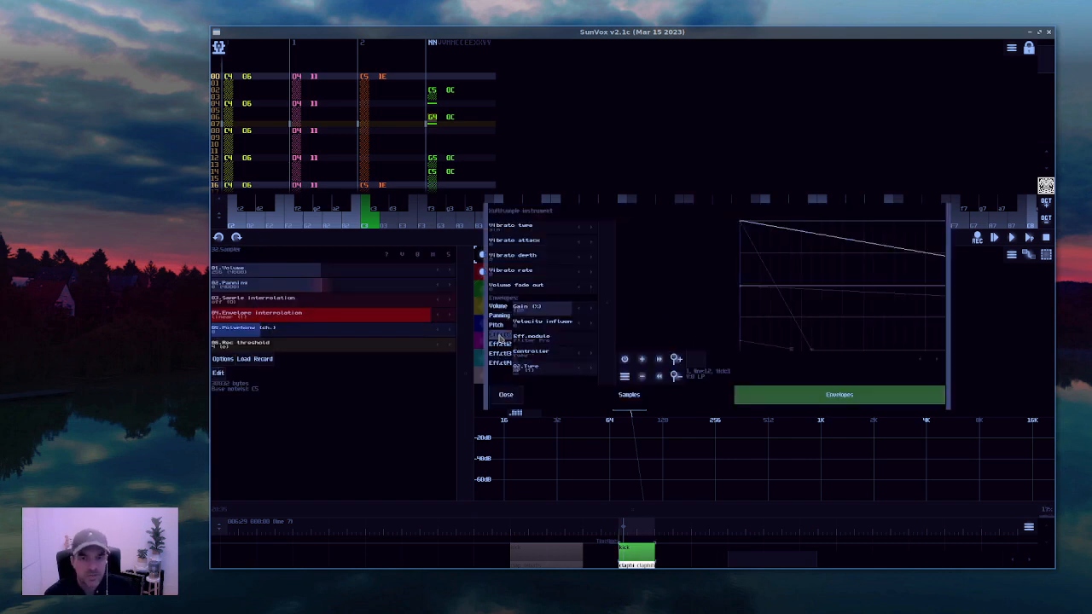